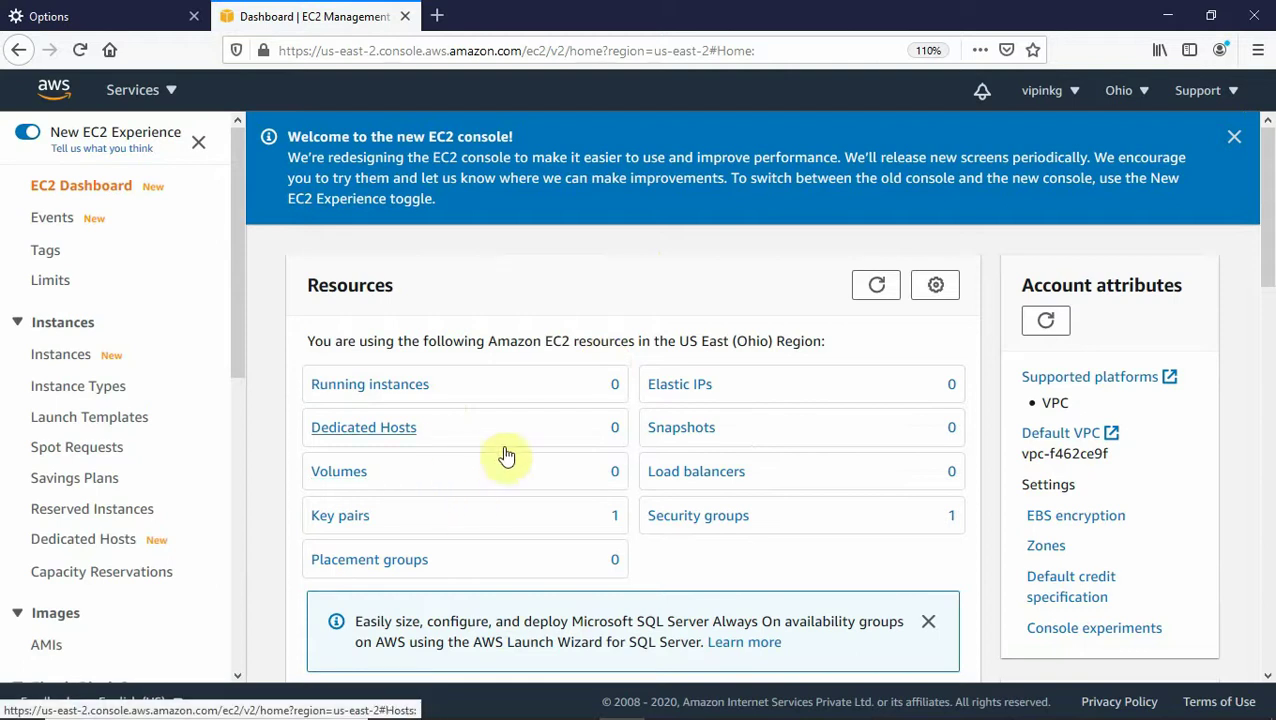
Open the list of running EC2 instances and dismiss the new instances experience welcome banner.
{"action": "left_click", "coordinate": [371, 390]}
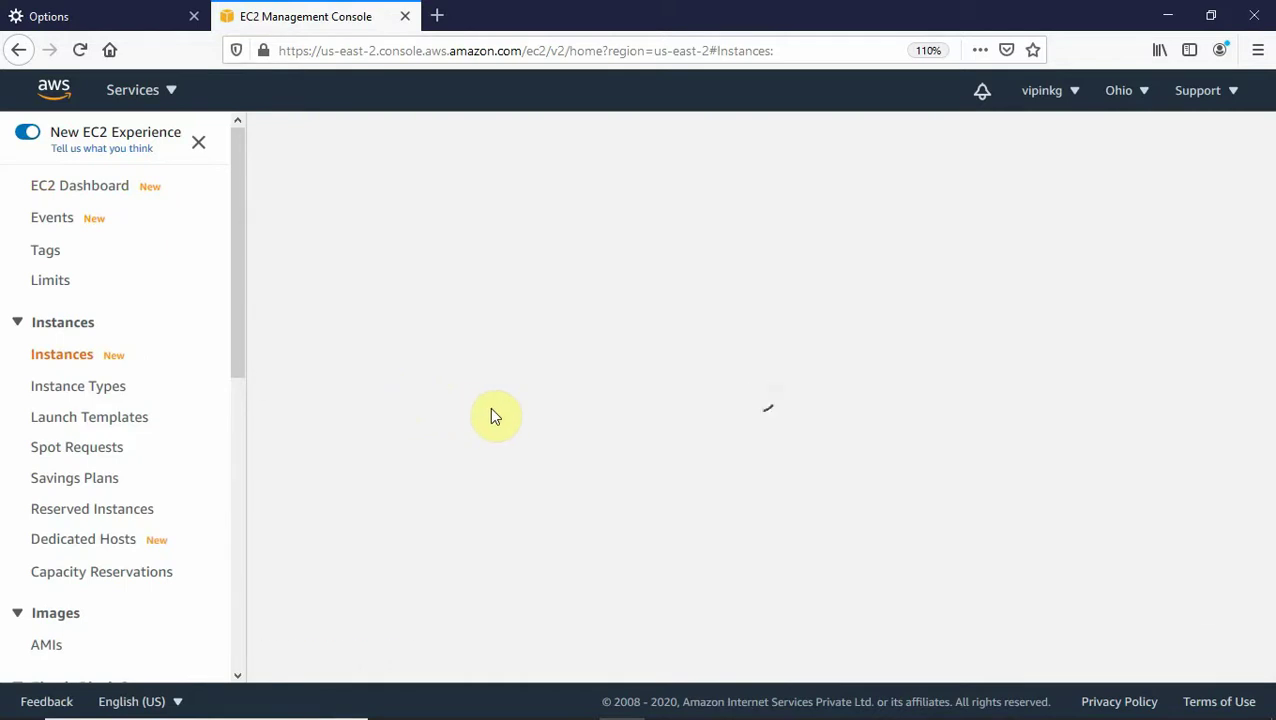
{"action": "key", "text": "ctrl+plus"}
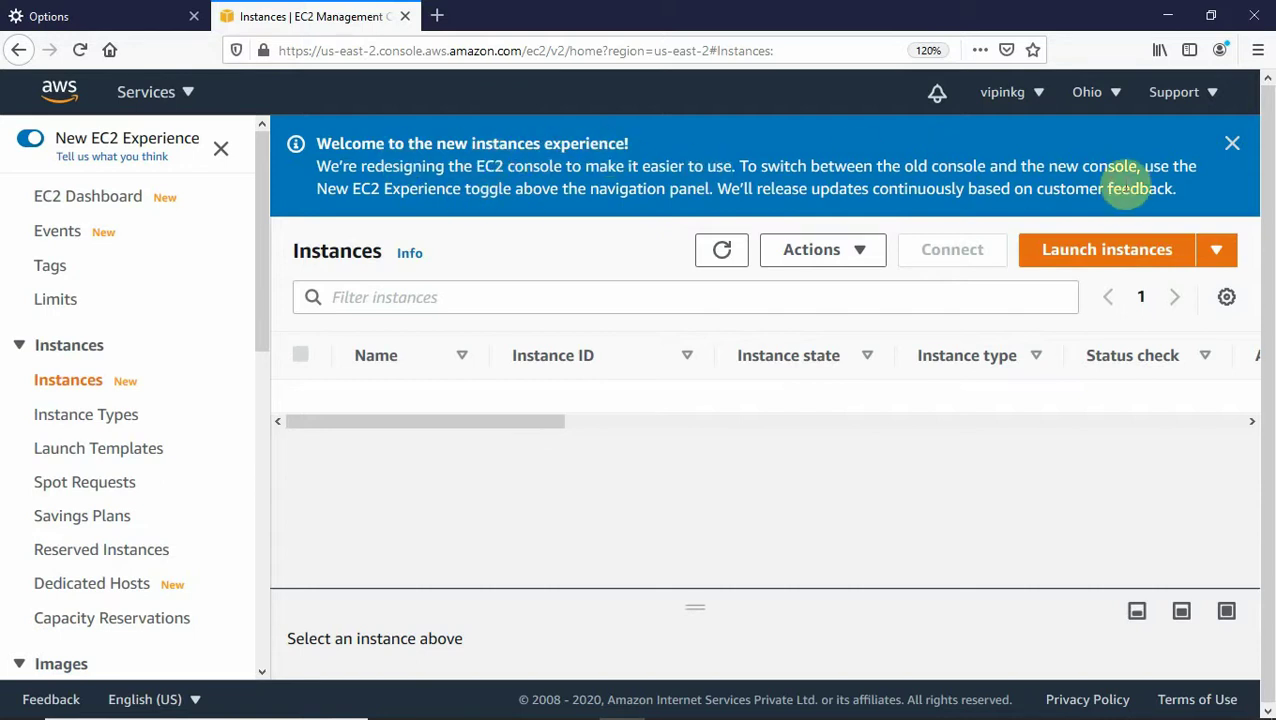
{"action": "left_click", "coordinate": [1232, 143]}
{"action": "left_click", "coordinate": [726, 152]}
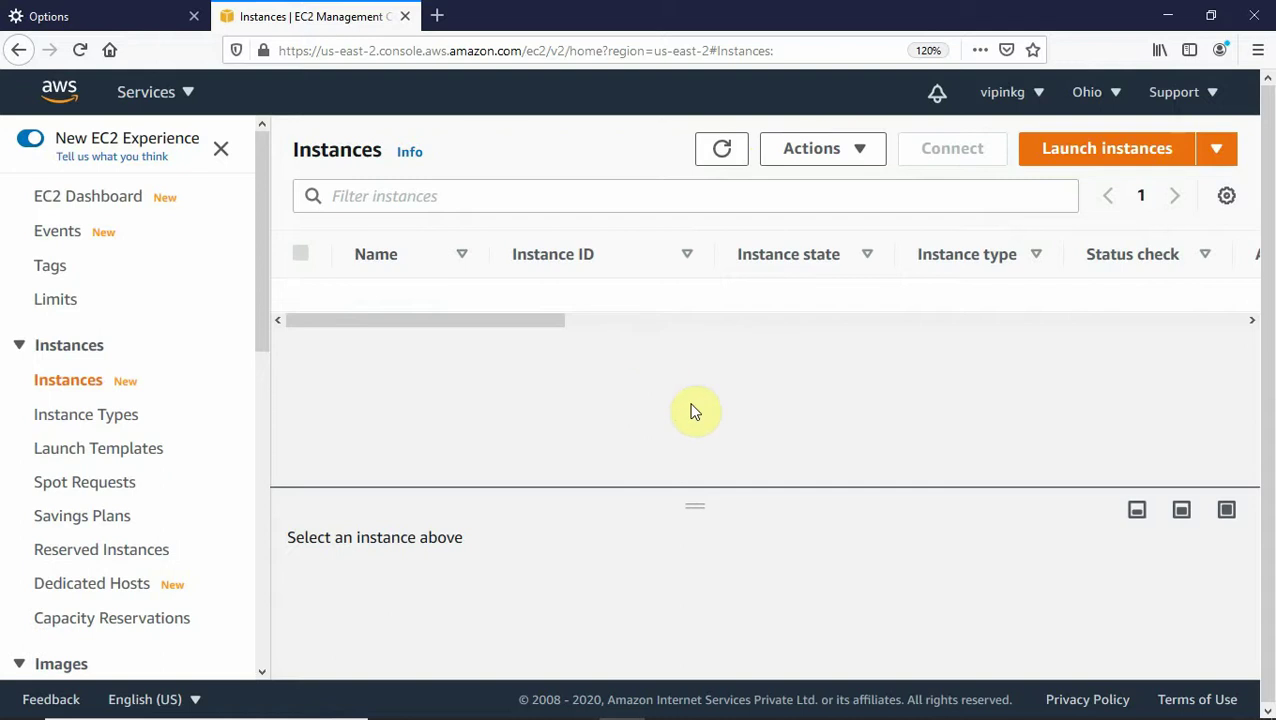
{"action": "key", "text": "ctrl+minus"}
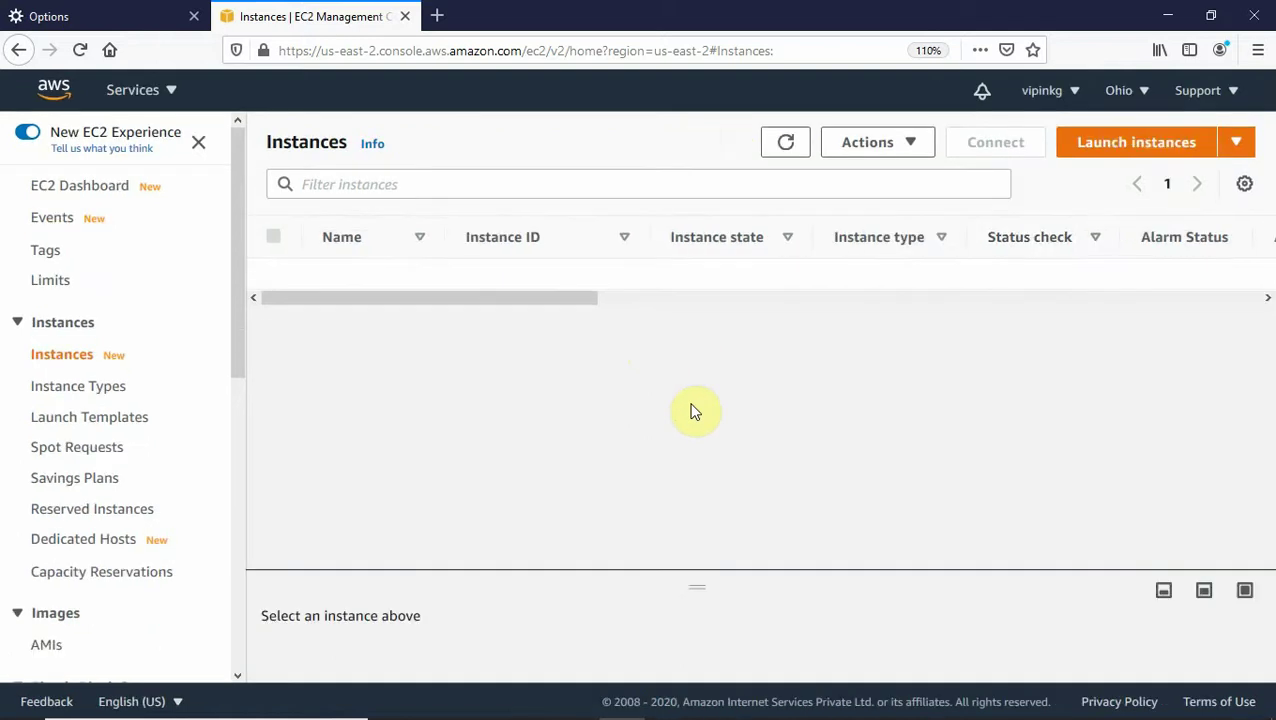
Start launching a new instance and select the Microsoft Windows Server 2016 Base image.
{"action": "left_click", "coordinate": [1189, 146]}
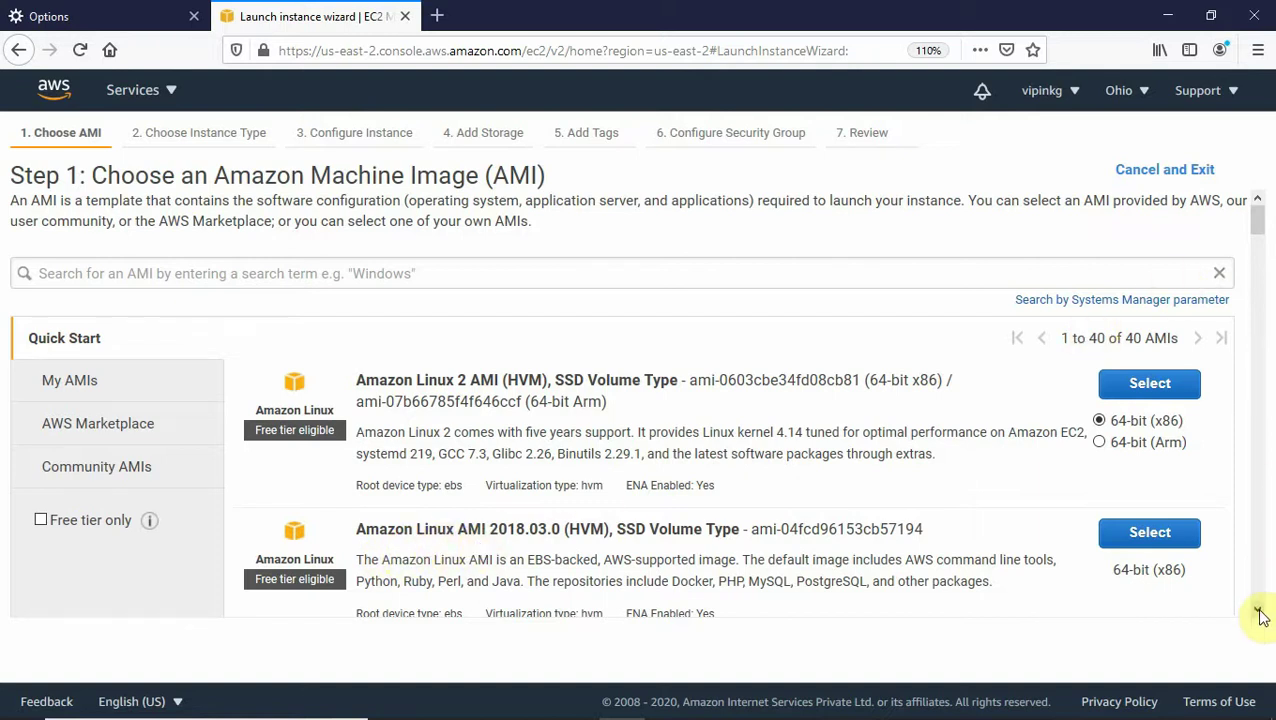
{"action": "left_click_drag", "start_coordinate": [1259, 612], "coordinate": [1259, 612]}
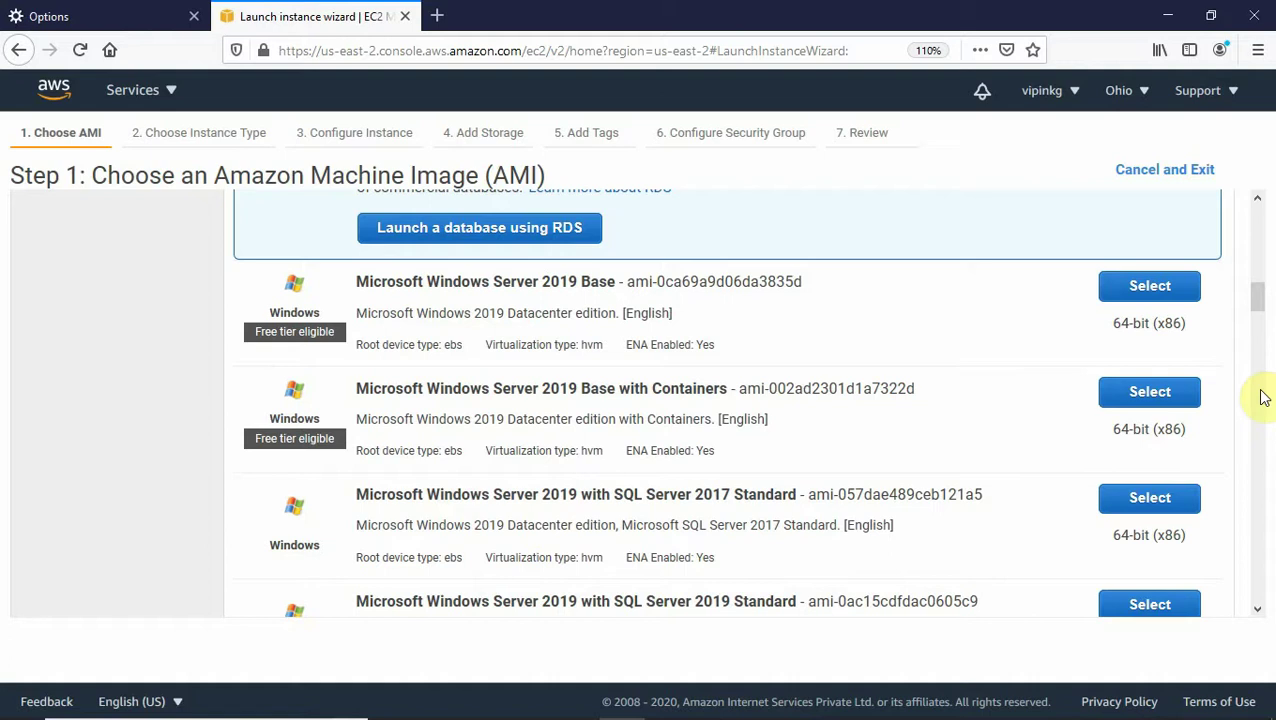
{"action": "left_click_drag", "start_coordinate": [1258, 310], "coordinate": [1259, 360]}
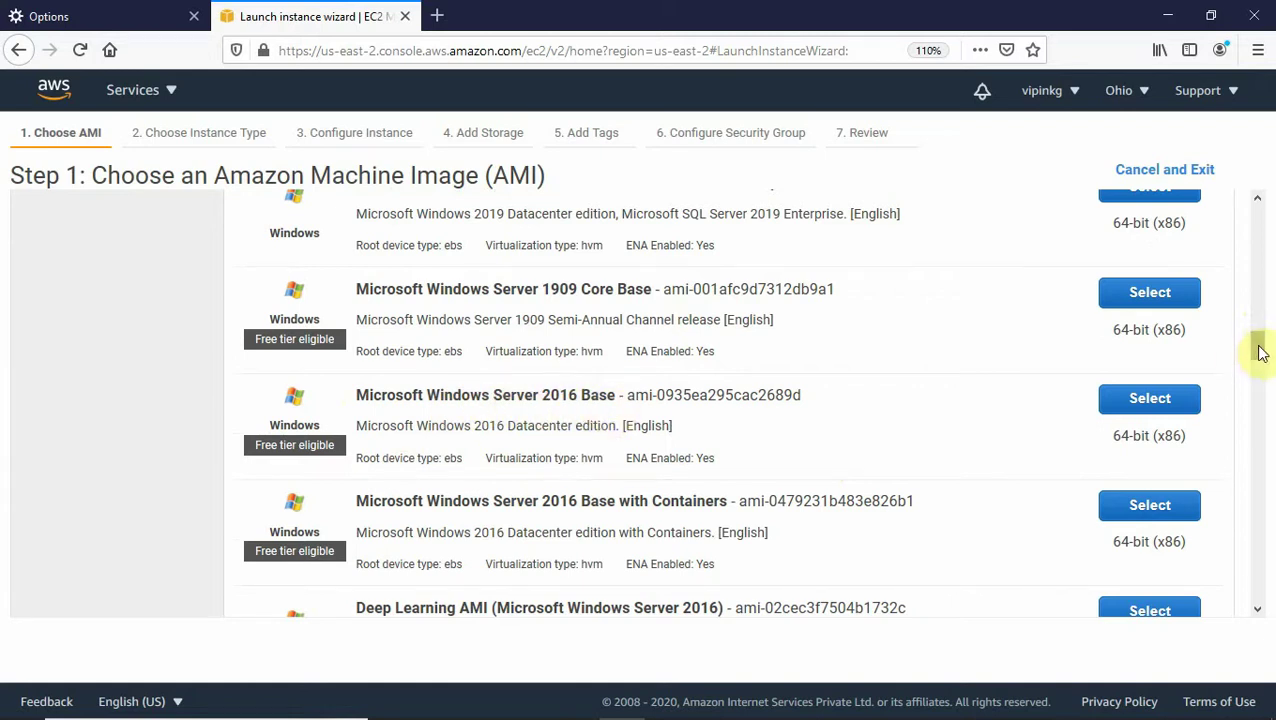
{"action": "left_click_drag", "start_coordinate": [1260, 352], "coordinate": [1260, 368]}
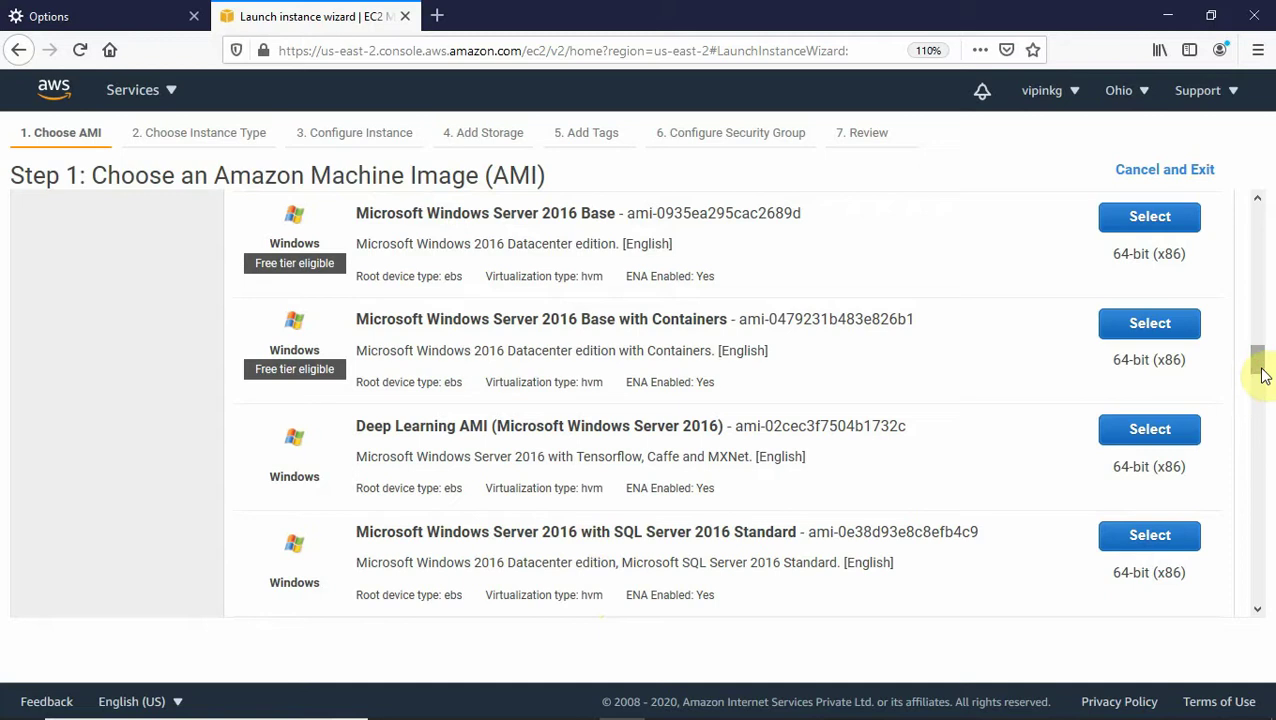
{"action": "scroll", "coordinate": [1264, 391], "scroll_direction": "down", "scroll_amount": 4}
{"action": "left_click_drag", "start_coordinate": [1262, 391], "coordinate": [1256, 462]}
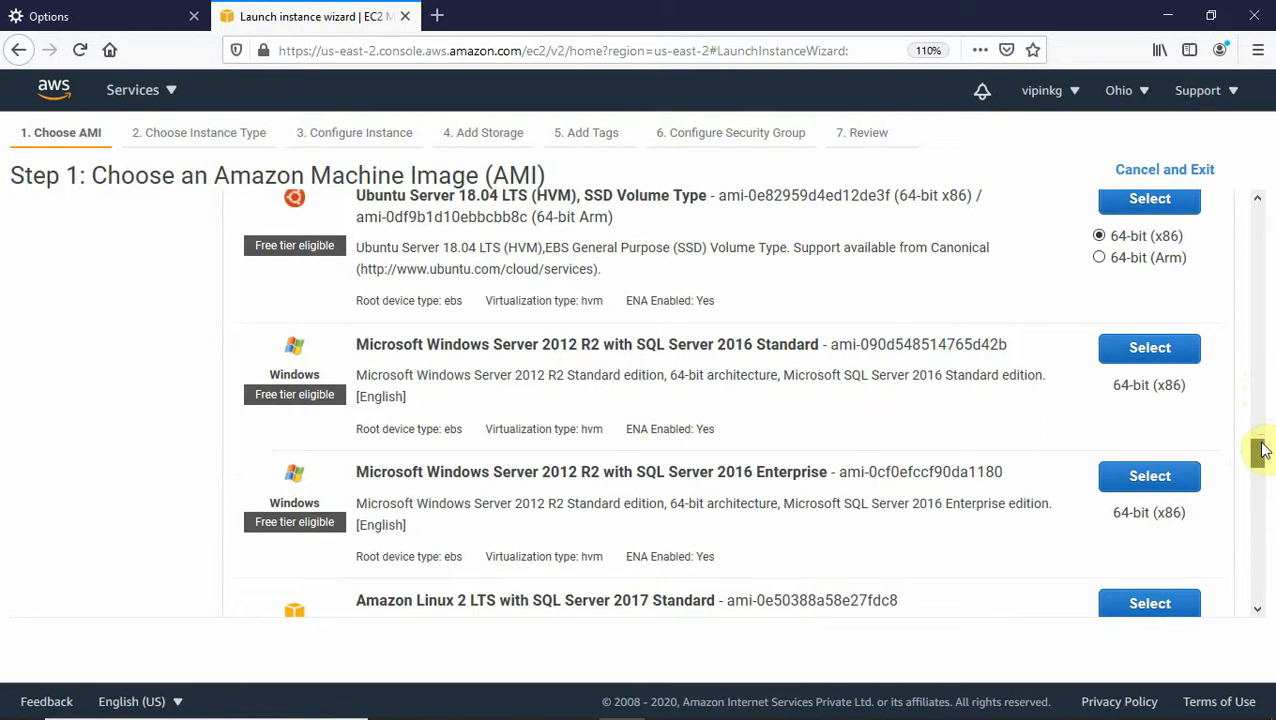
{"action": "left_click_drag", "start_coordinate": [1261, 450], "coordinate": [1261, 458]}
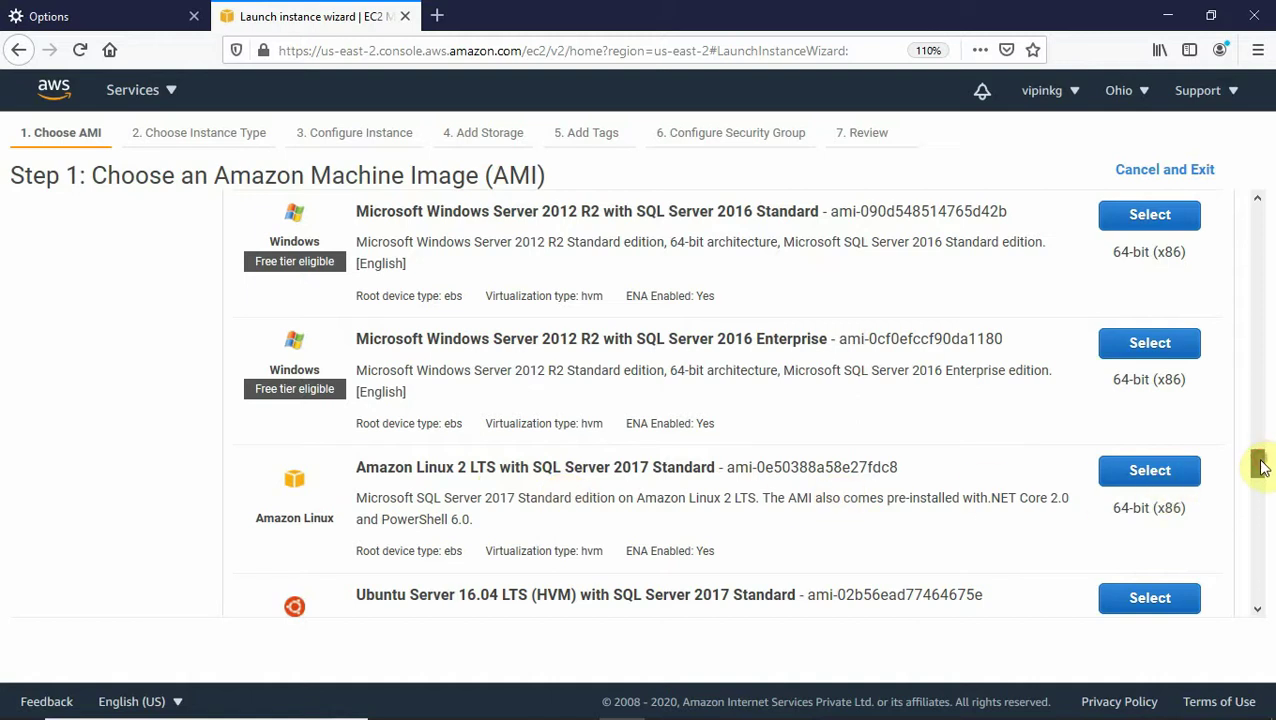
{"action": "left_click_drag", "start_coordinate": [1260, 465], "coordinate": [1236, 427]}
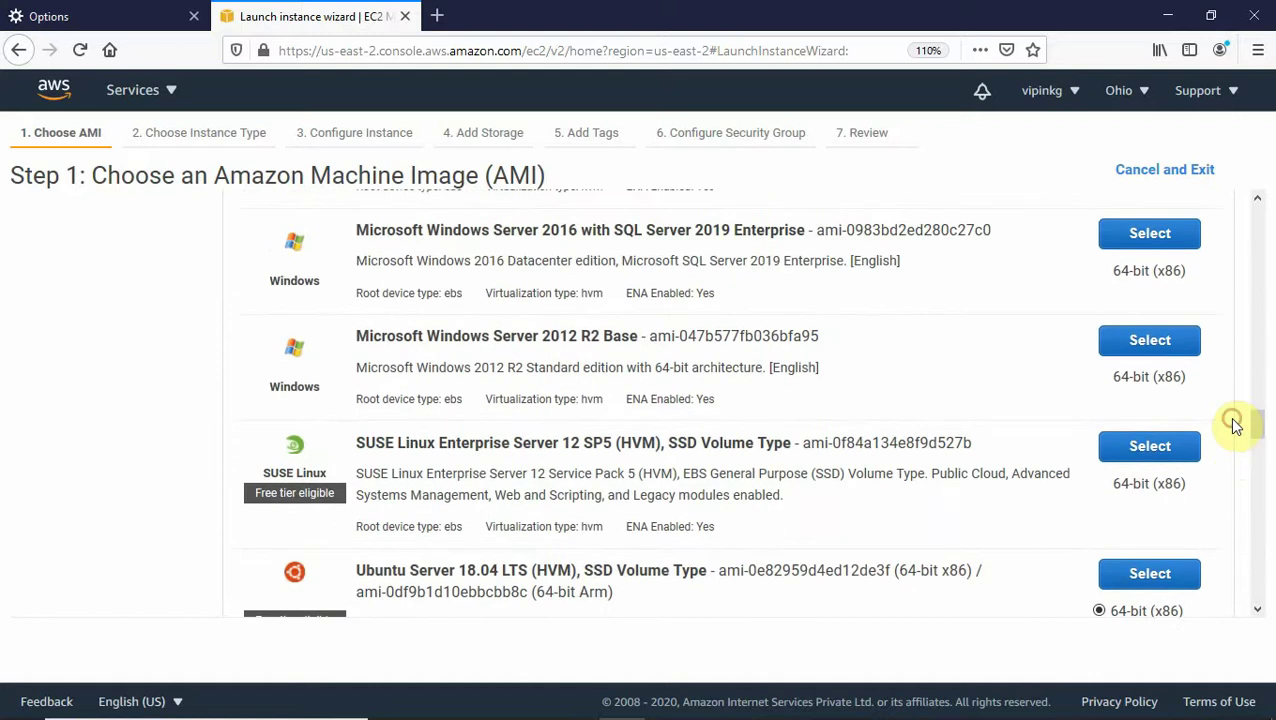
{"action": "left_click_drag", "start_coordinate": [1258, 427], "coordinate": [1257, 350]}
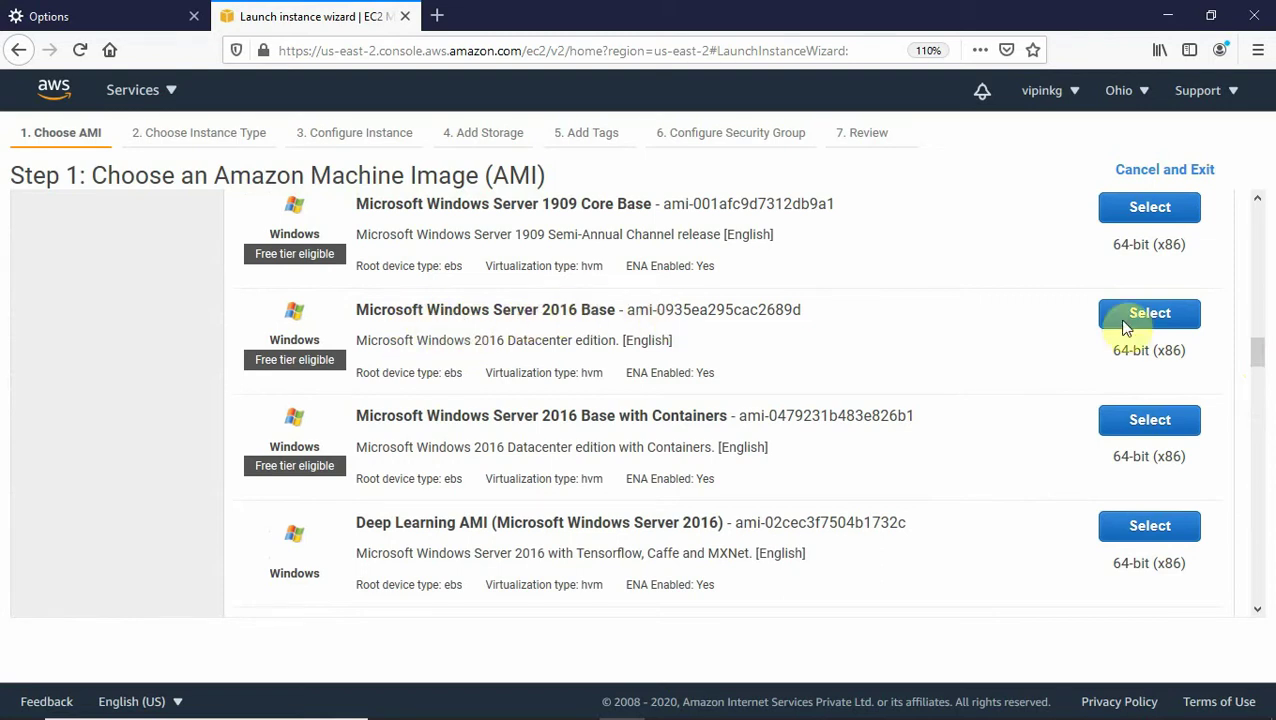
{"action": "left_click", "coordinate": [1152, 314]}
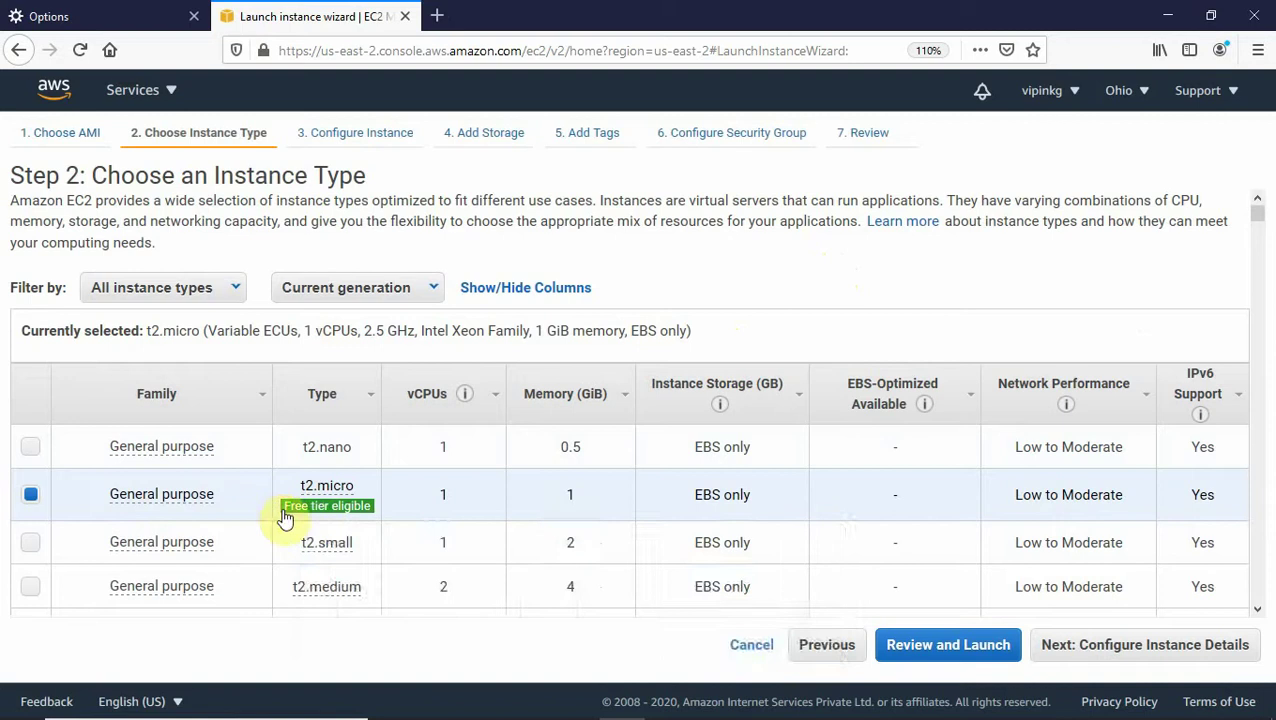
Look through the available instance types, from the free-tier t2.micro to the compute, memory and storage optimized families.
{"action": "mouse_move", "coordinate": [310, 500]}
{"action": "mouse_move", "coordinate": [300, 518]}
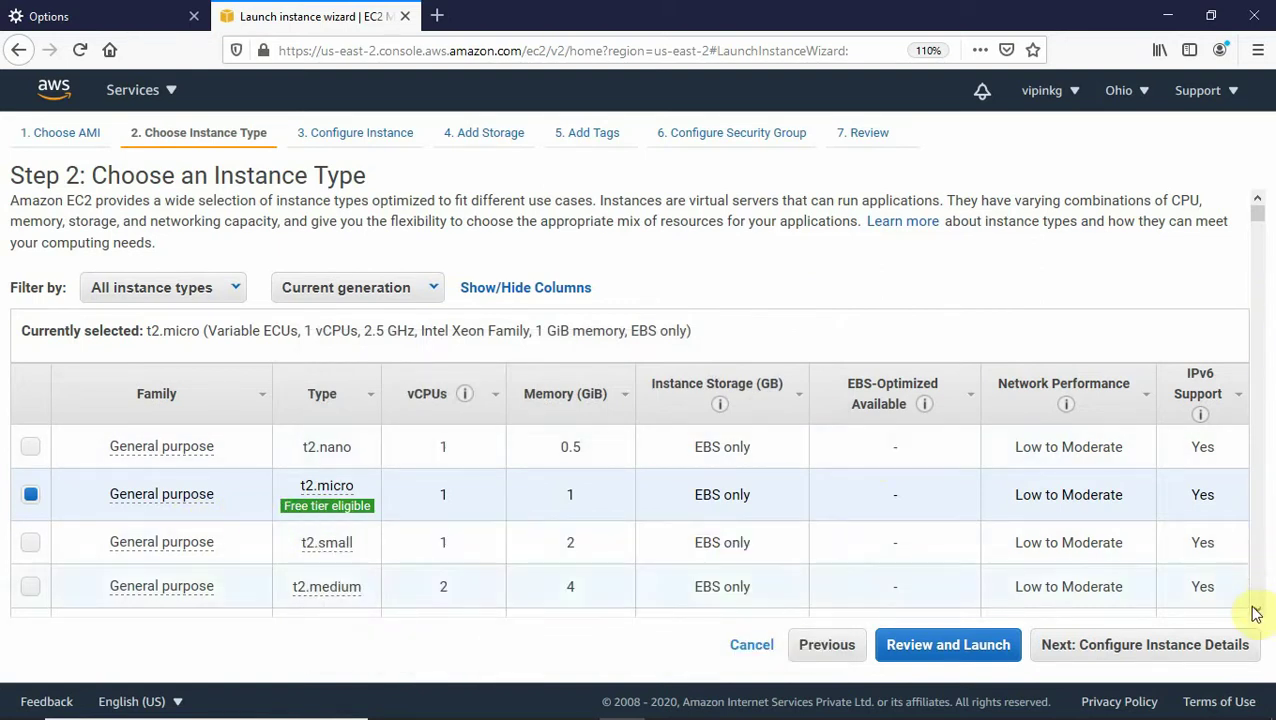
{"action": "scroll", "coordinate": [1257, 614], "scroll_direction": "down", "scroll_amount": 4}
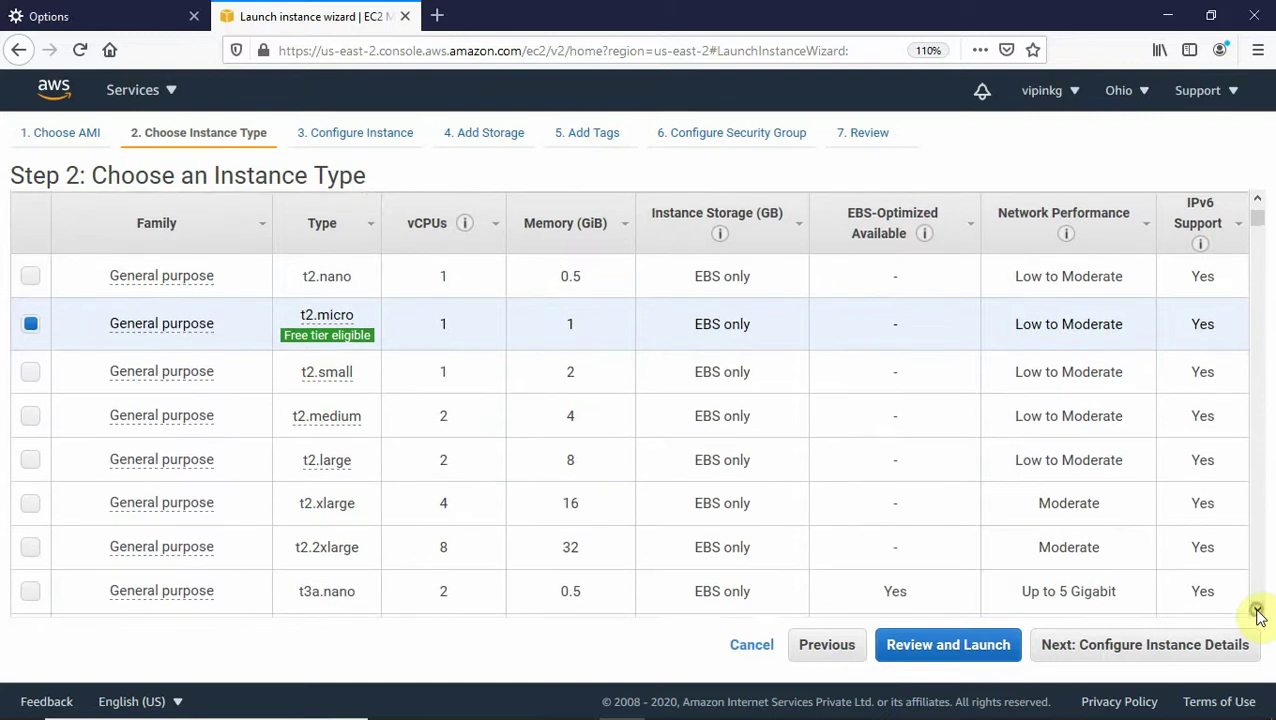
{"action": "left_click", "coordinate": [1257, 612]}
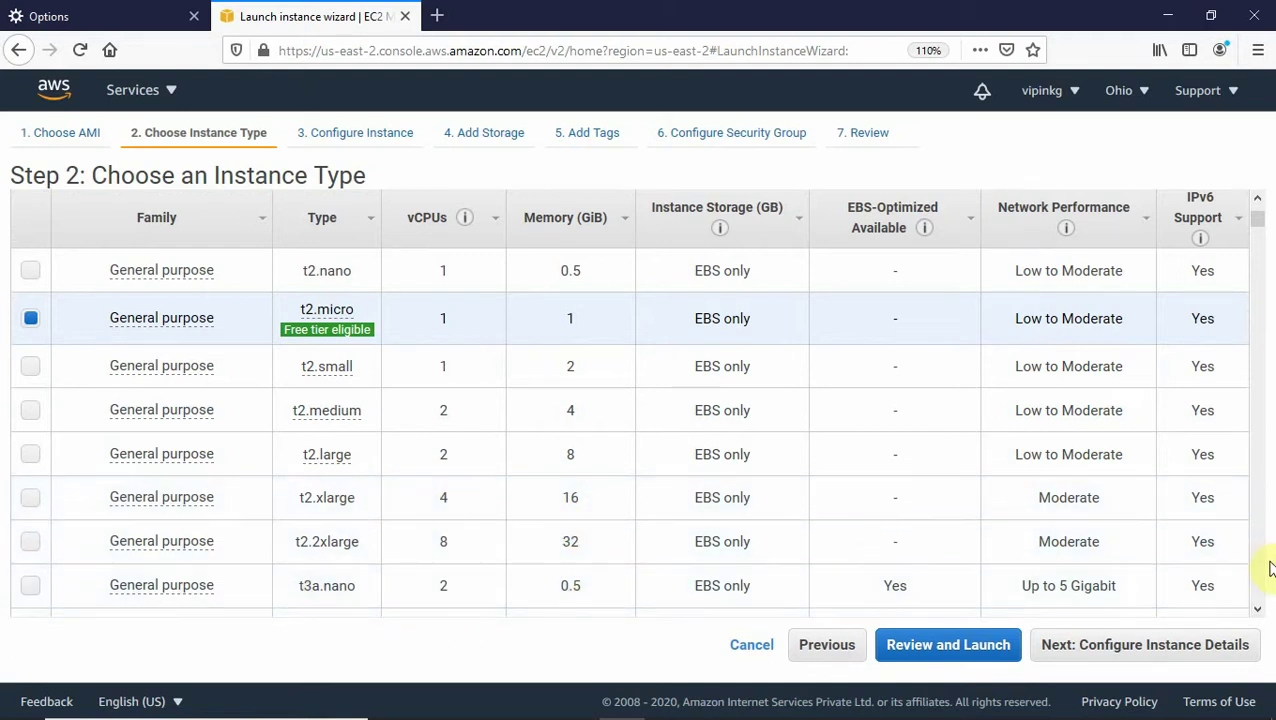
{"action": "left_click", "coordinate": [1257, 609]}
{"action": "left_click_drag", "start_coordinate": [1257, 609], "coordinate": [1257, 612]}
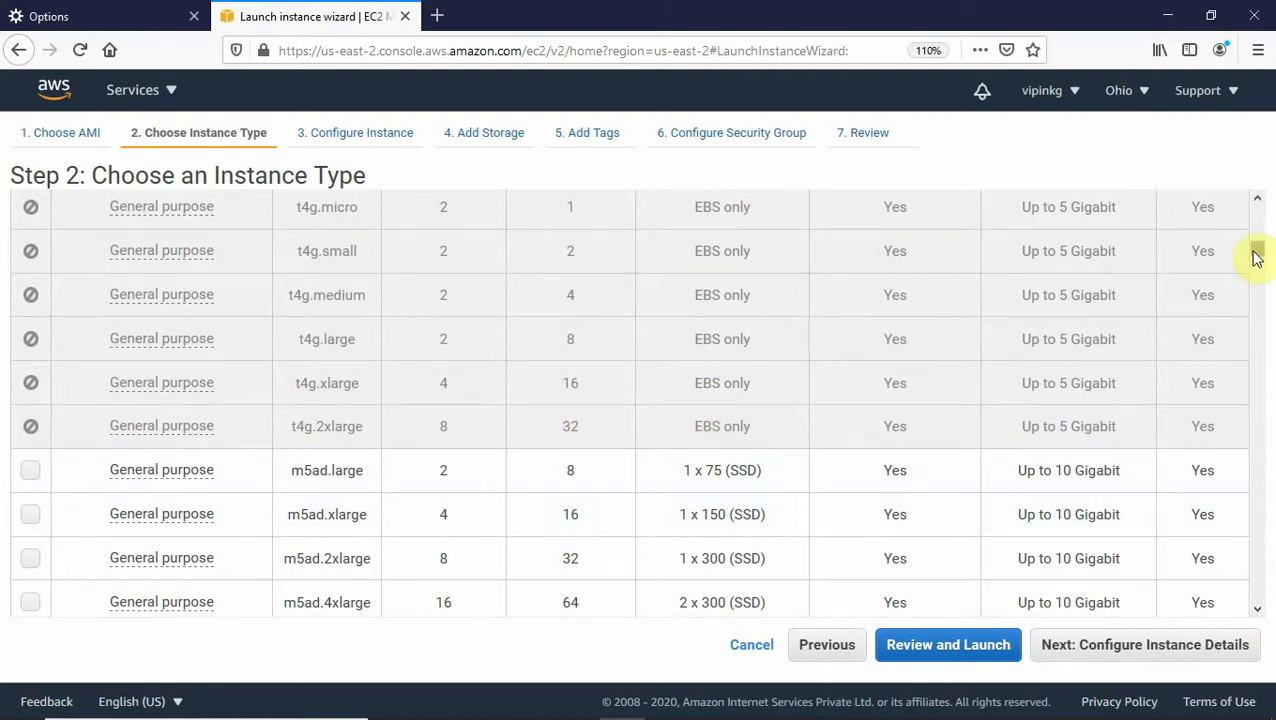
{"action": "left_click_drag", "start_coordinate": [1257, 258], "coordinate": [1257, 287]}
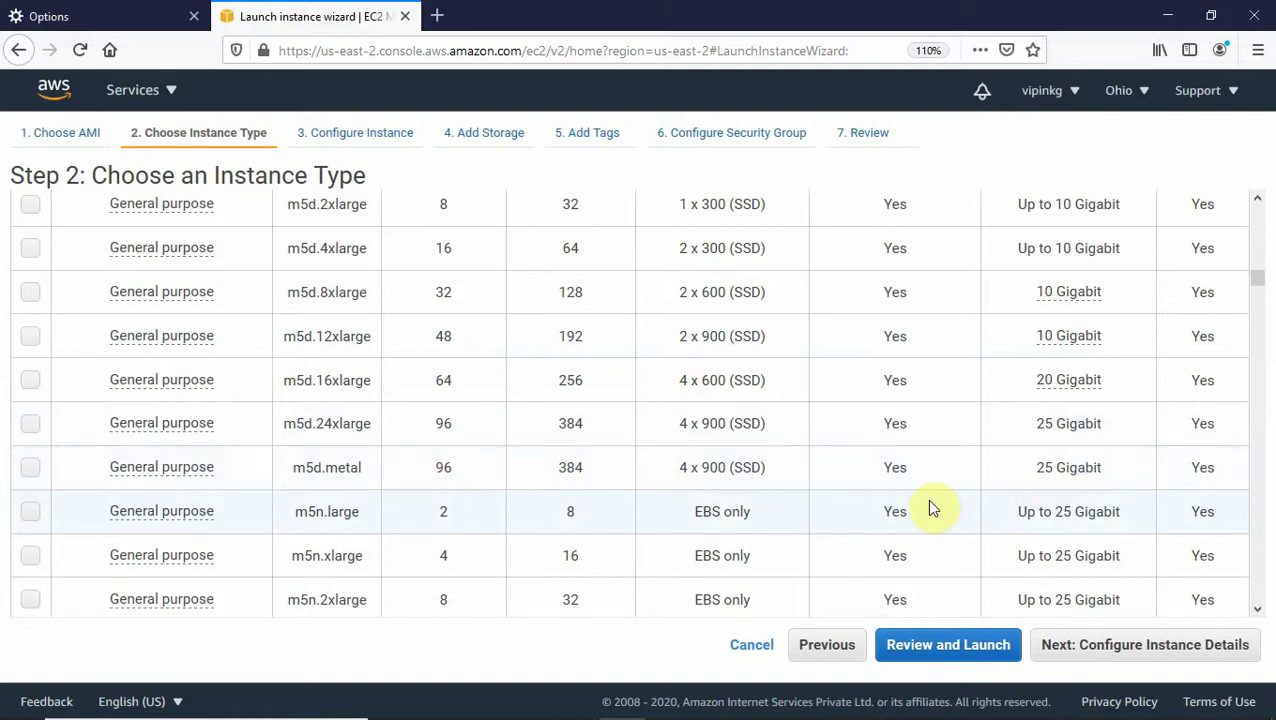
{"action": "left_click_drag", "start_coordinate": [1259, 609], "coordinate": [1259, 609]}
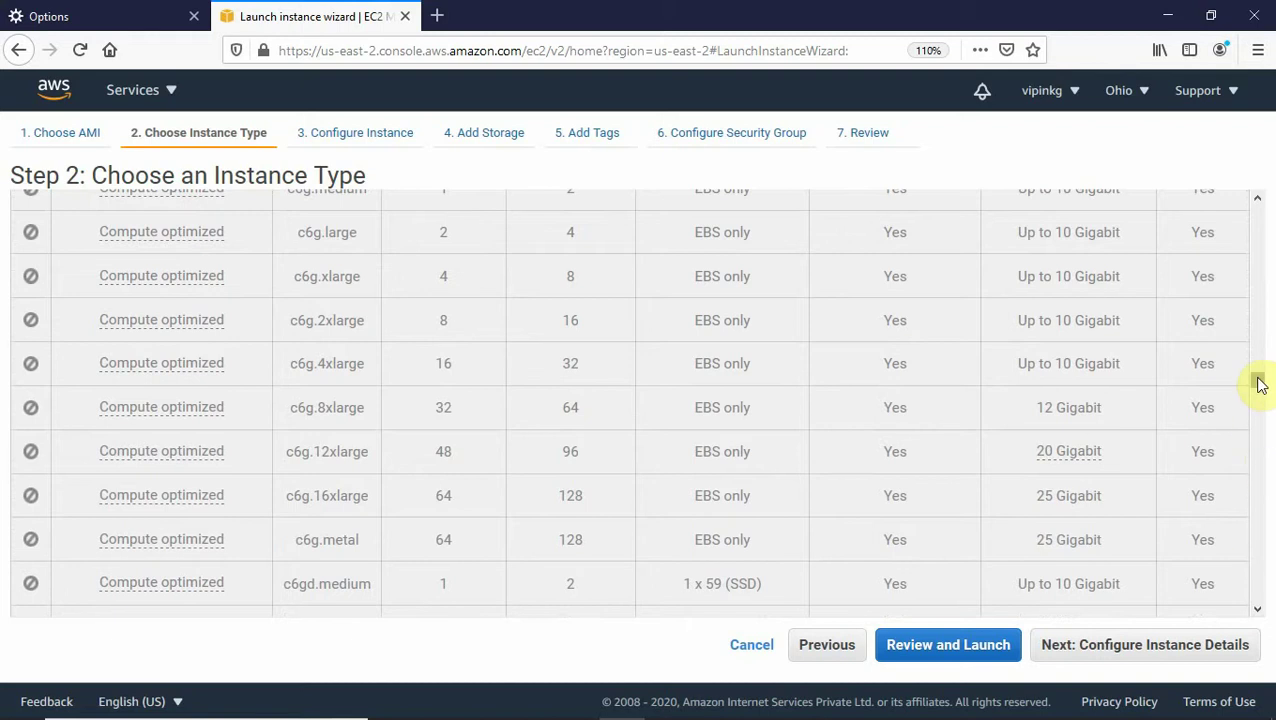
{"action": "left_click_drag", "start_coordinate": [1256, 378], "coordinate": [1208, 580]}
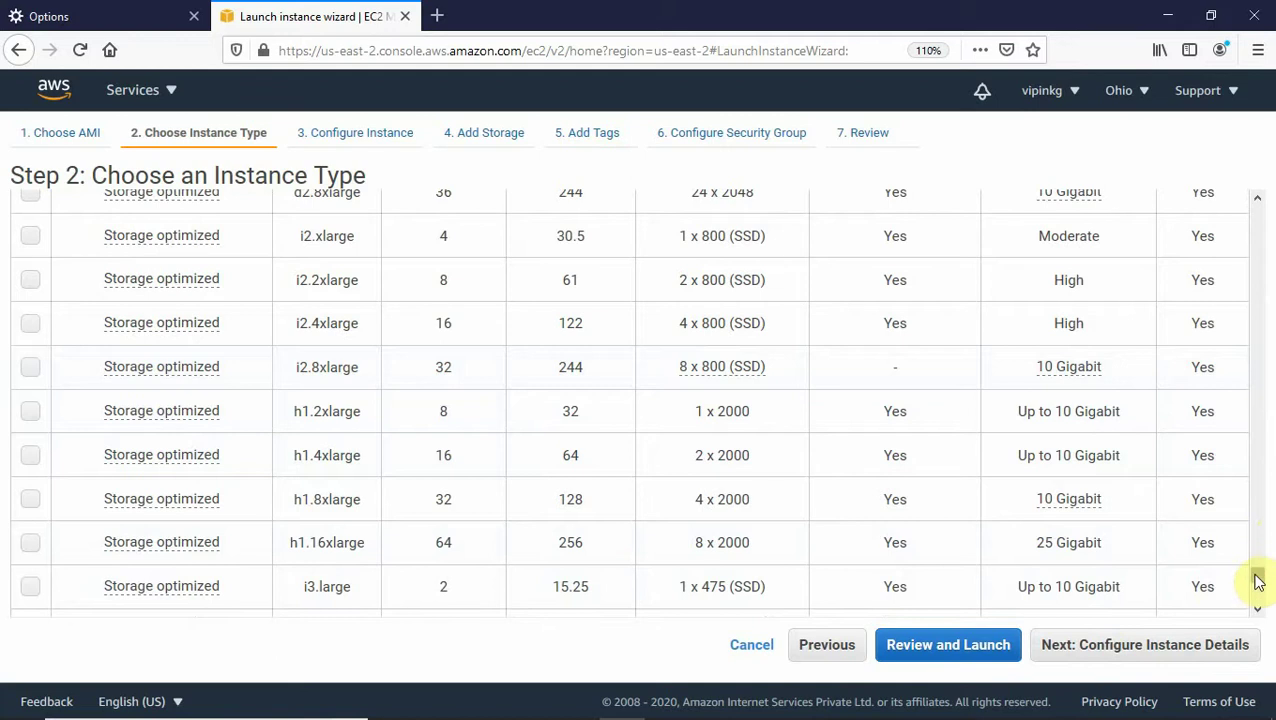
{"action": "left_click_drag", "start_coordinate": [1258, 583], "coordinate": [1249, 534]}
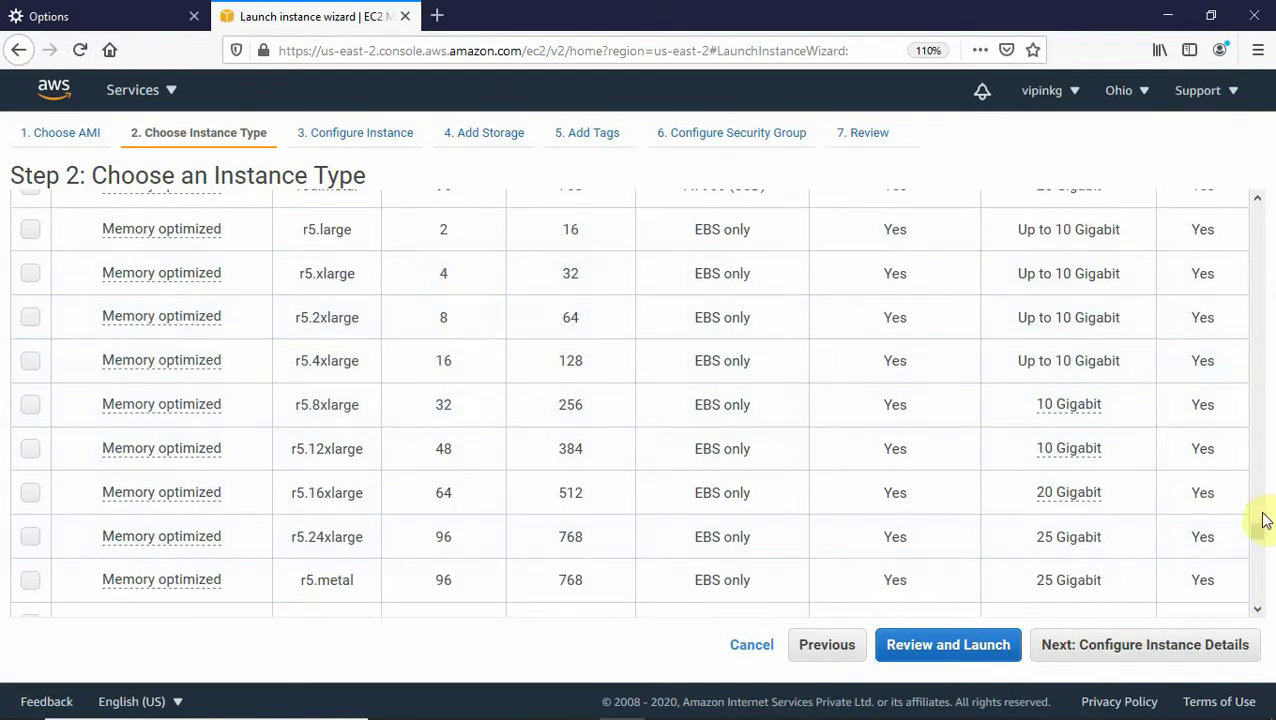
{"action": "left_click_drag", "start_coordinate": [1260, 528], "coordinate": [1256, 208]}
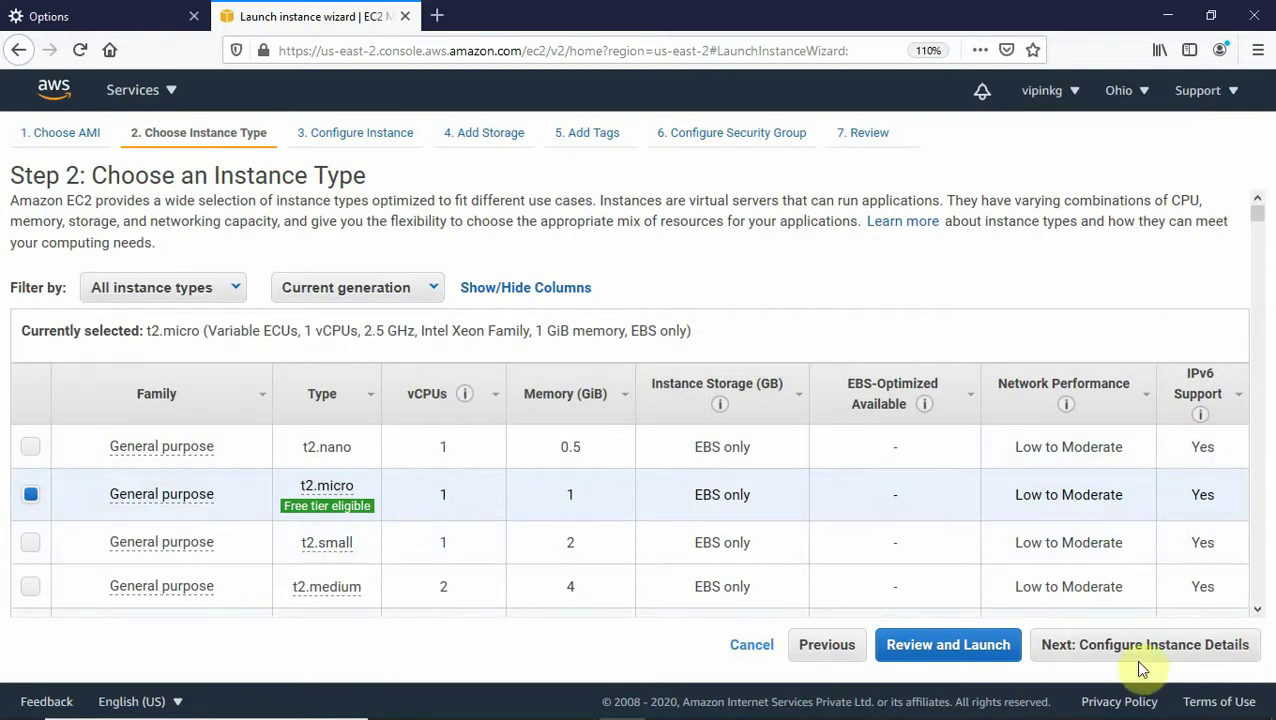
Continue with t2.micro to the instance details and review the settings, including the Stop and Terminate shutdown behavior options.
{"action": "left_click", "coordinate": [1120, 650]}
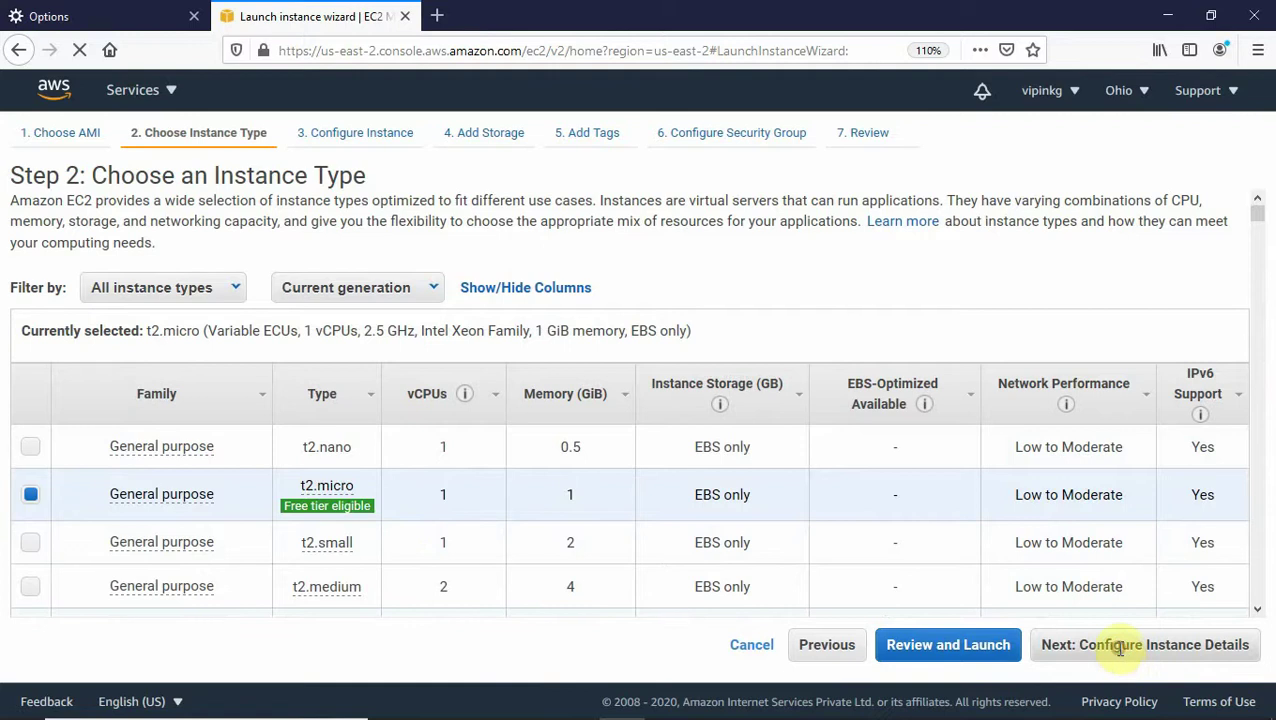
{"action": "left_click", "coordinate": [373, 256]}
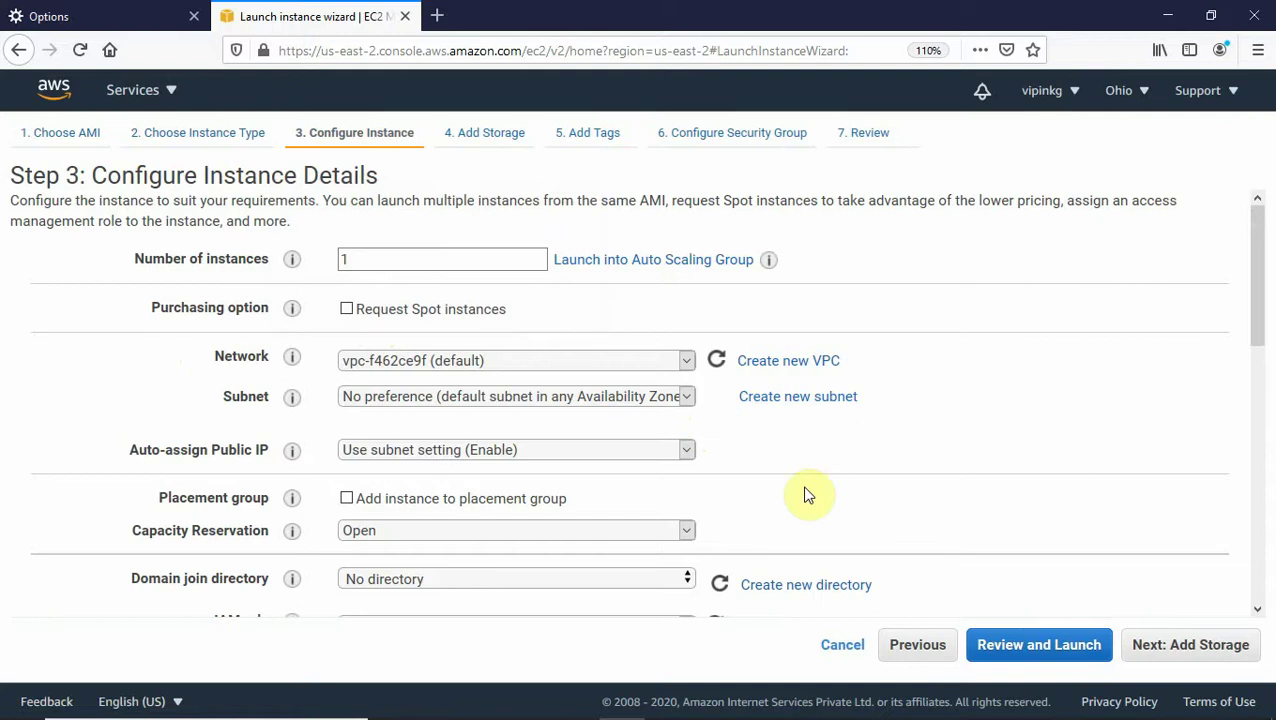
{"action": "left_click_drag", "start_coordinate": [1256, 299], "coordinate": [1262, 383]}
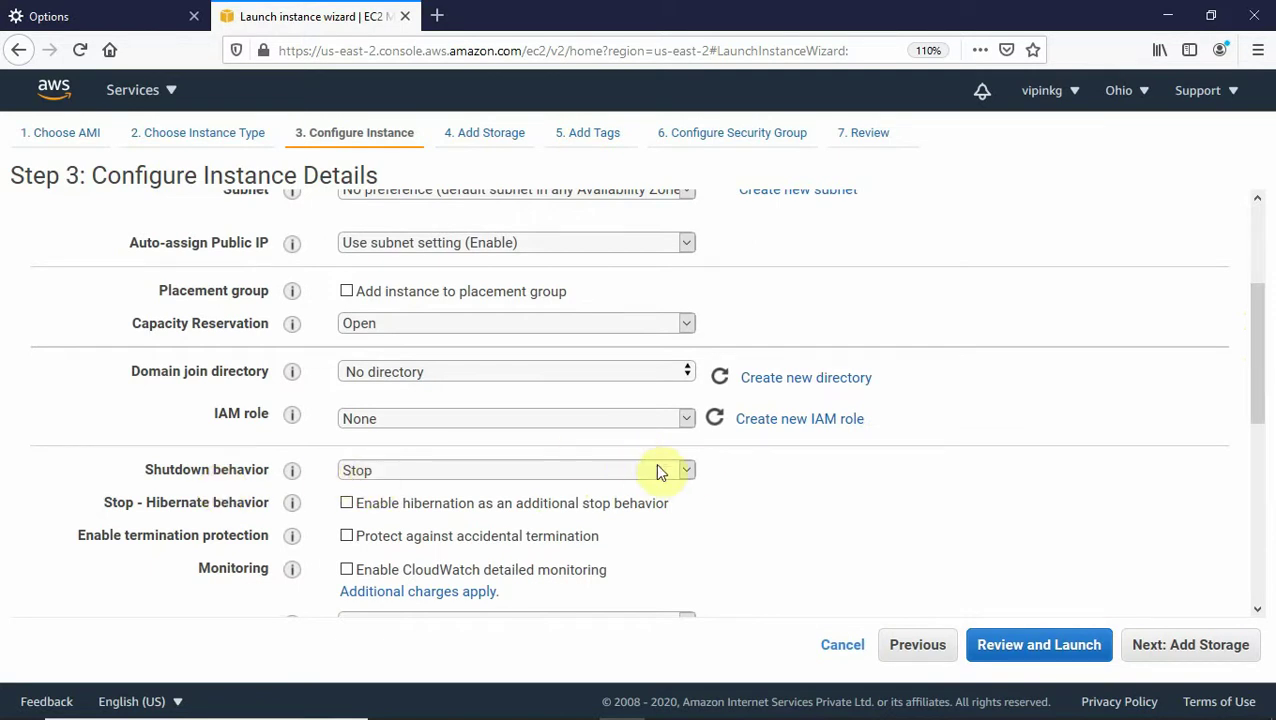
{"action": "left_click", "coordinate": [684, 470]}
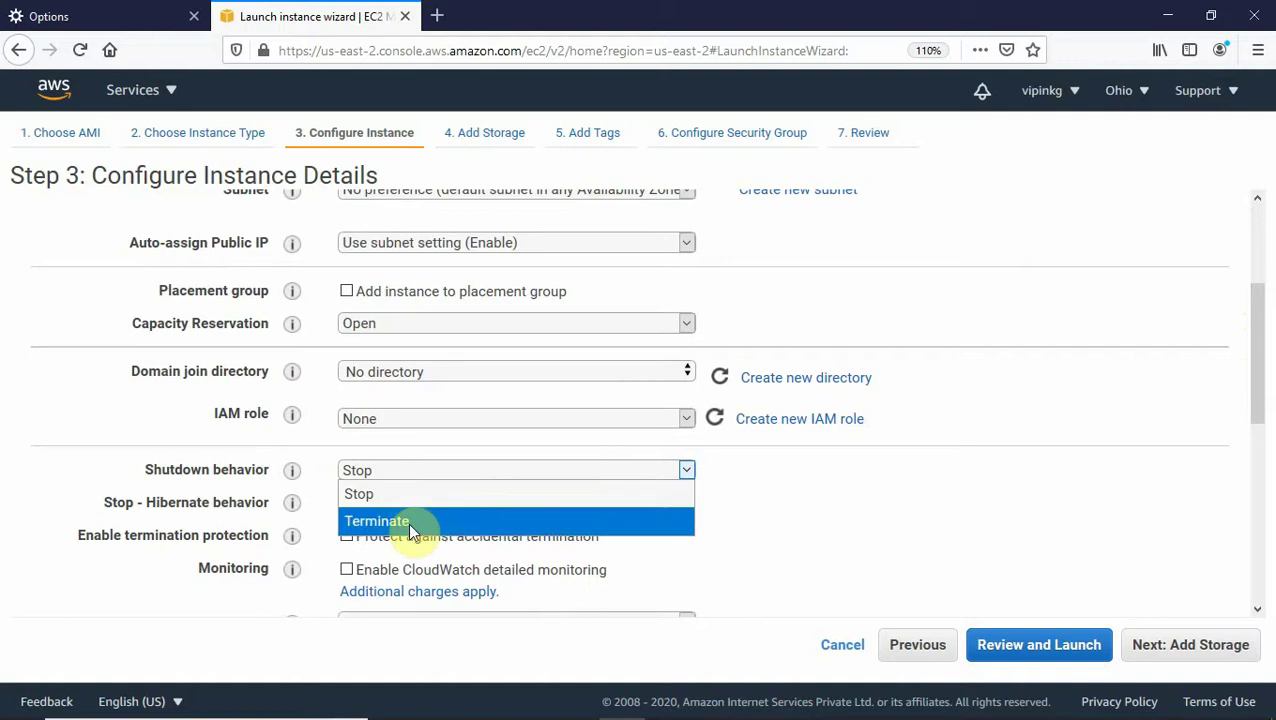
{"action": "left_click", "coordinate": [819, 480]}
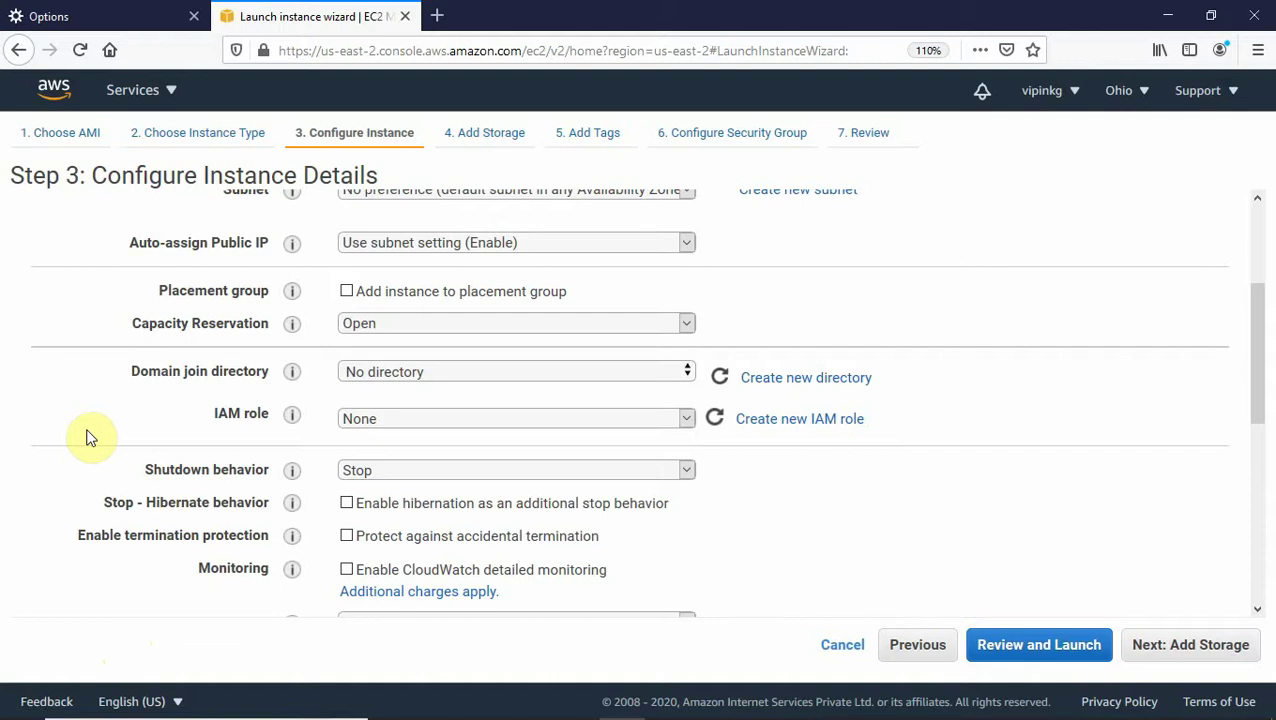
{"action": "left_click", "coordinate": [407, 472]}
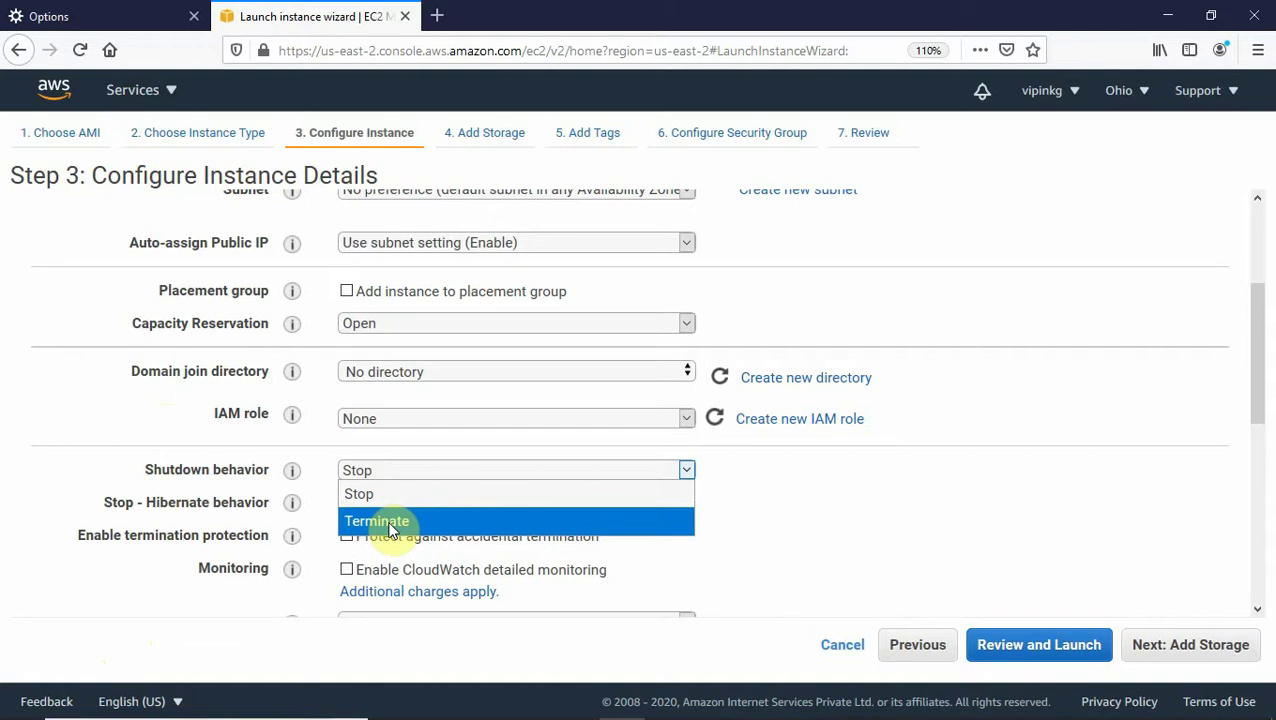
{"action": "left_click", "coordinate": [780, 487]}
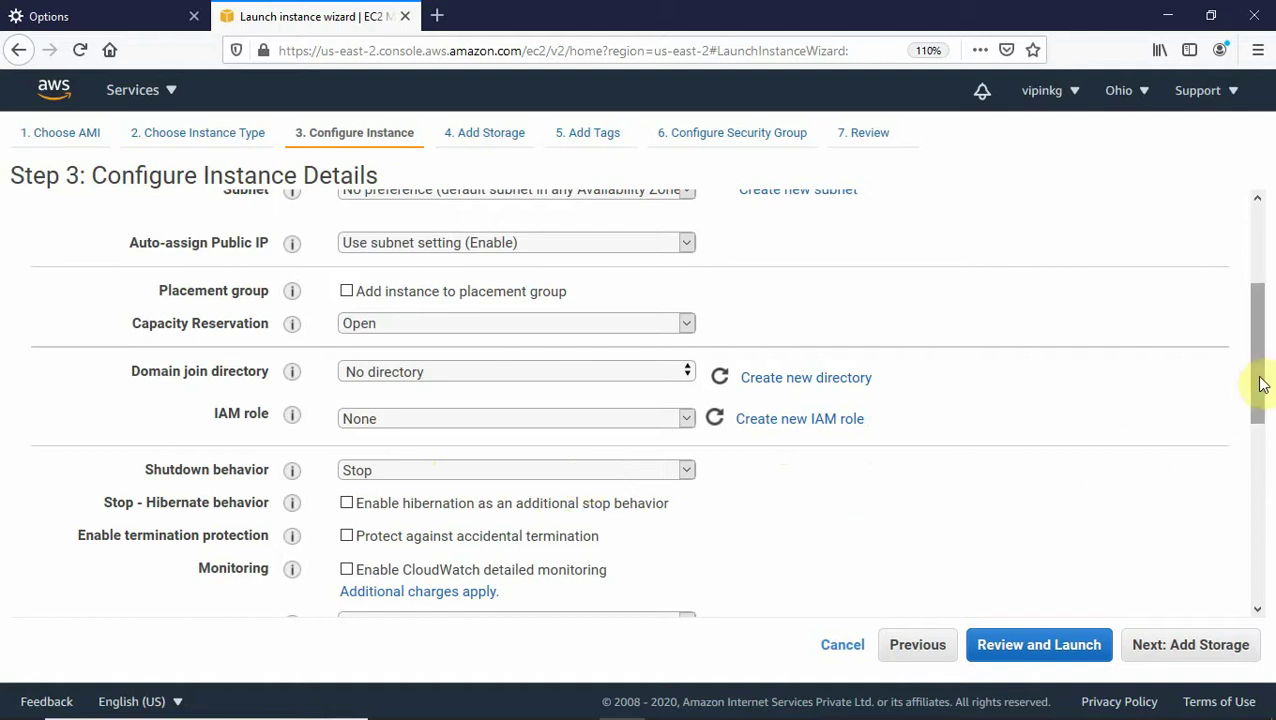
{"action": "left_click_drag", "start_coordinate": [1262, 385], "coordinate": [1222, 296]}
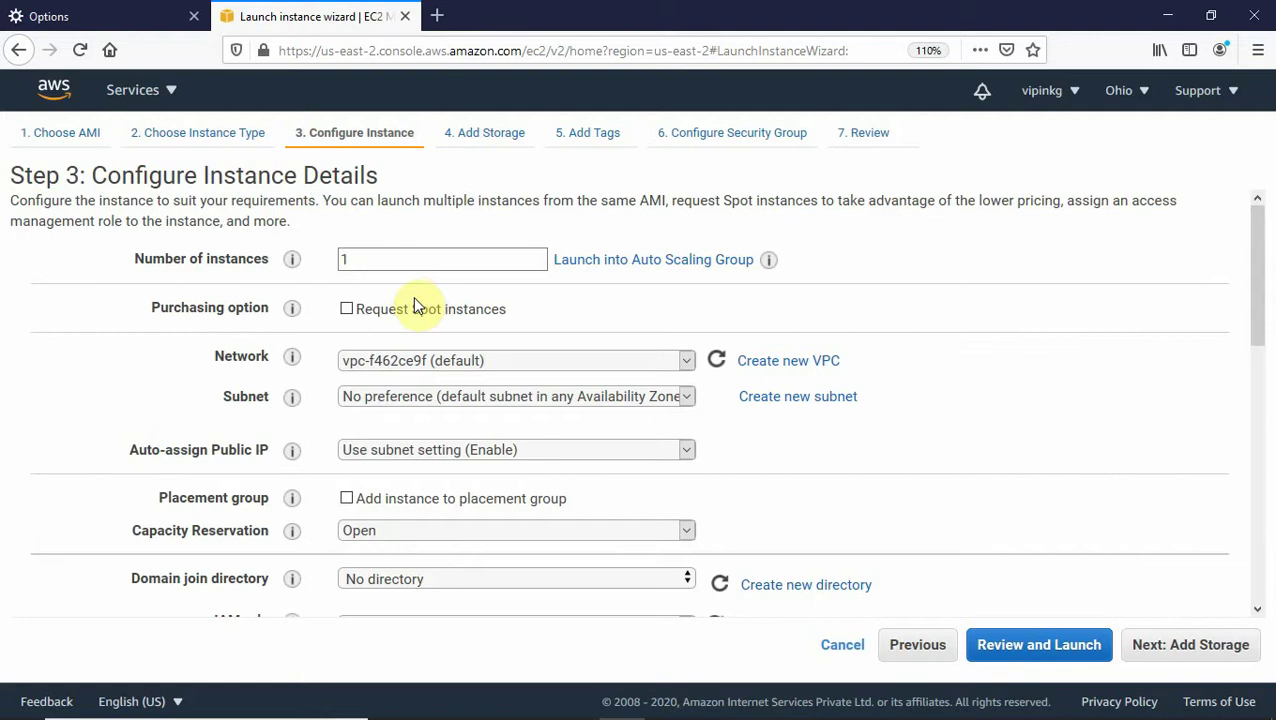
Continue to the storage settings with the default instance details and set the root volume size to 2048 GiB.
{"action": "left_click", "coordinate": [1166, 650]}
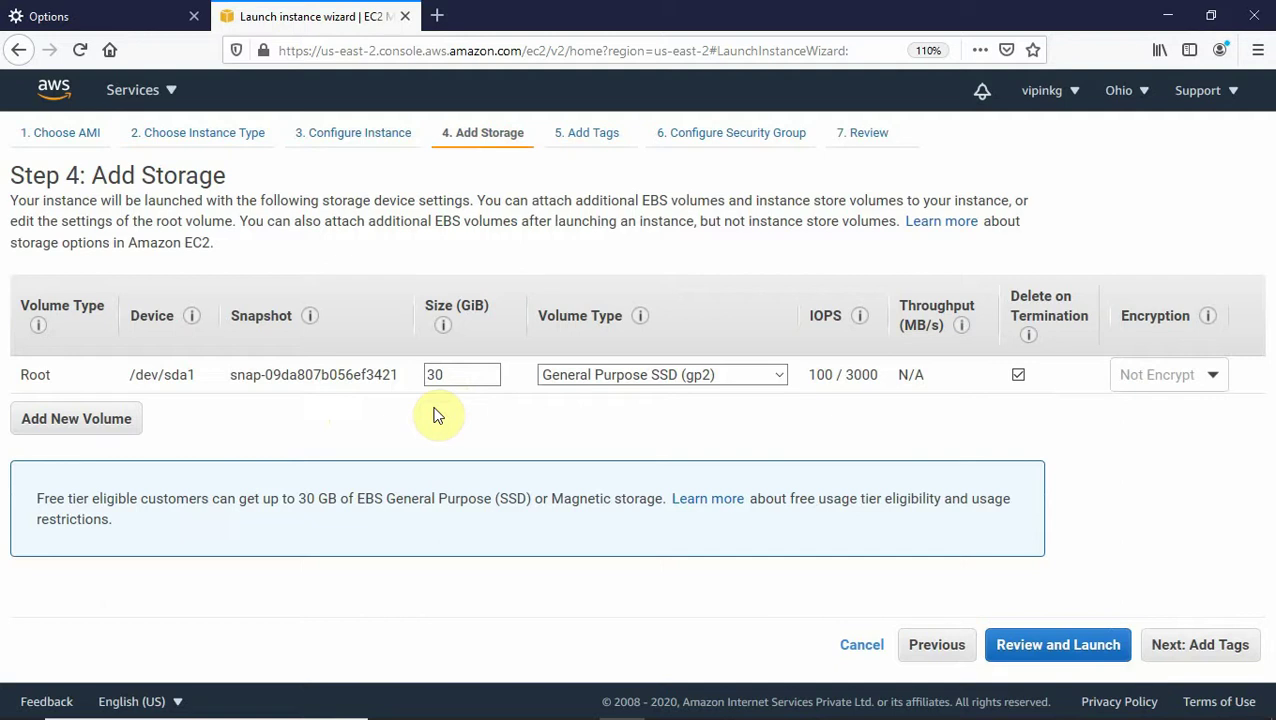
{"action": "left_click", "coordinate": [464, 376]}
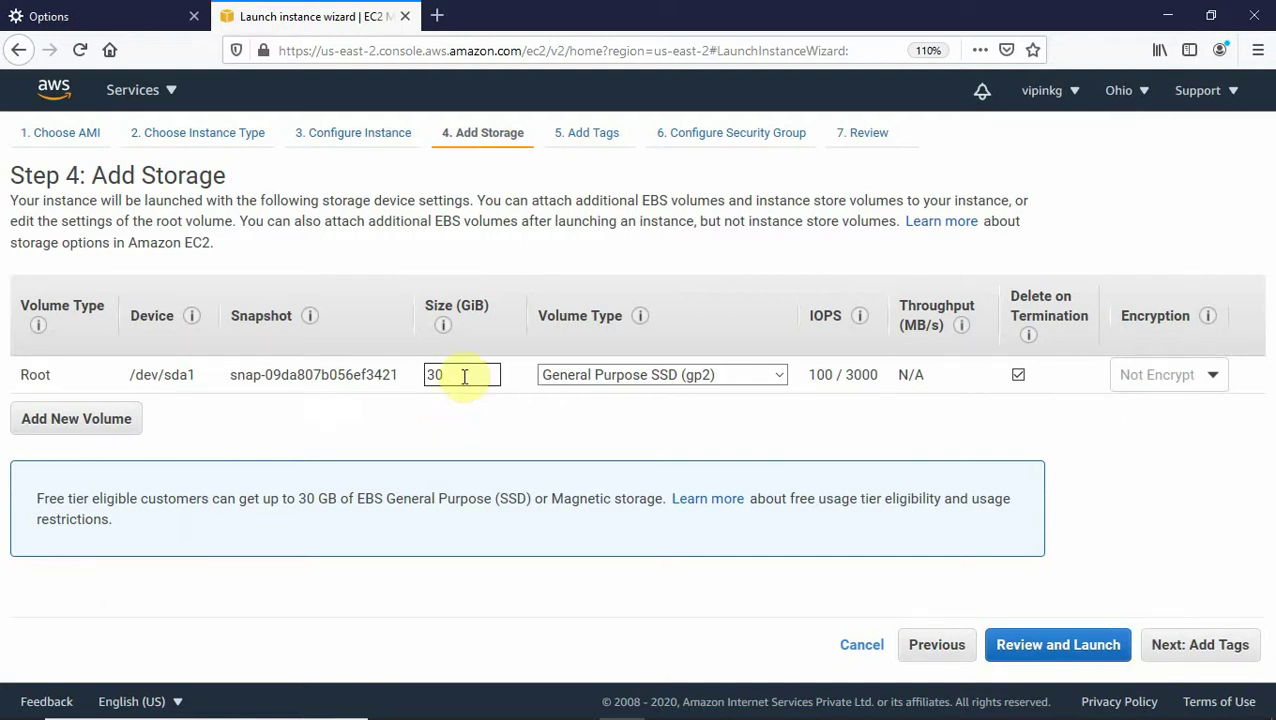
{"action": "double_click", "coordinate": [459, 374]}
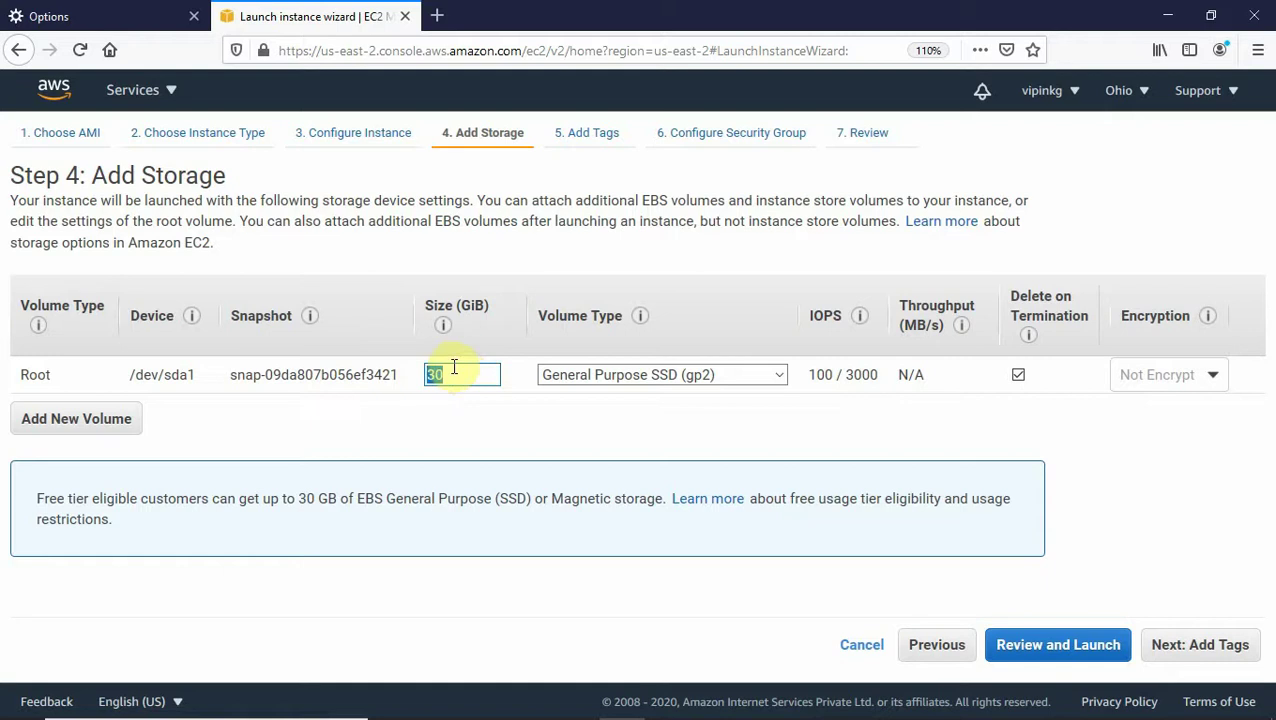
{"action": "type", "text": "2"}
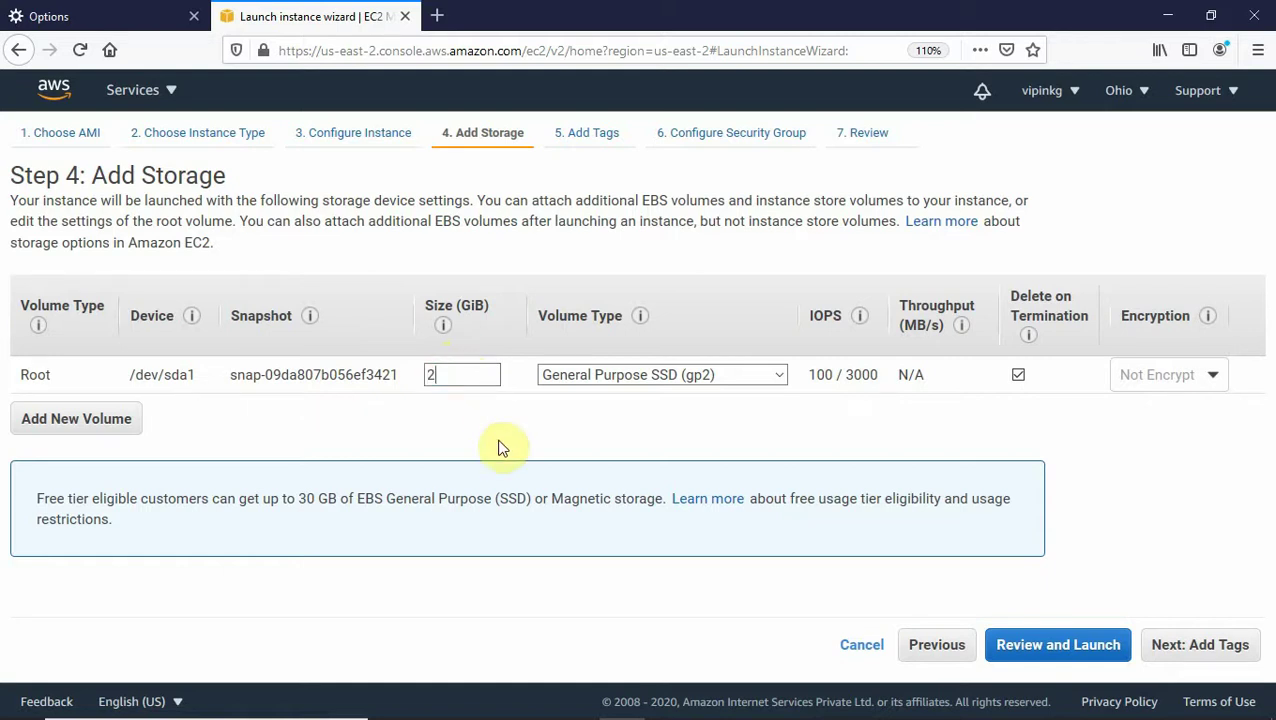
{"action": "type", "text": "048"}
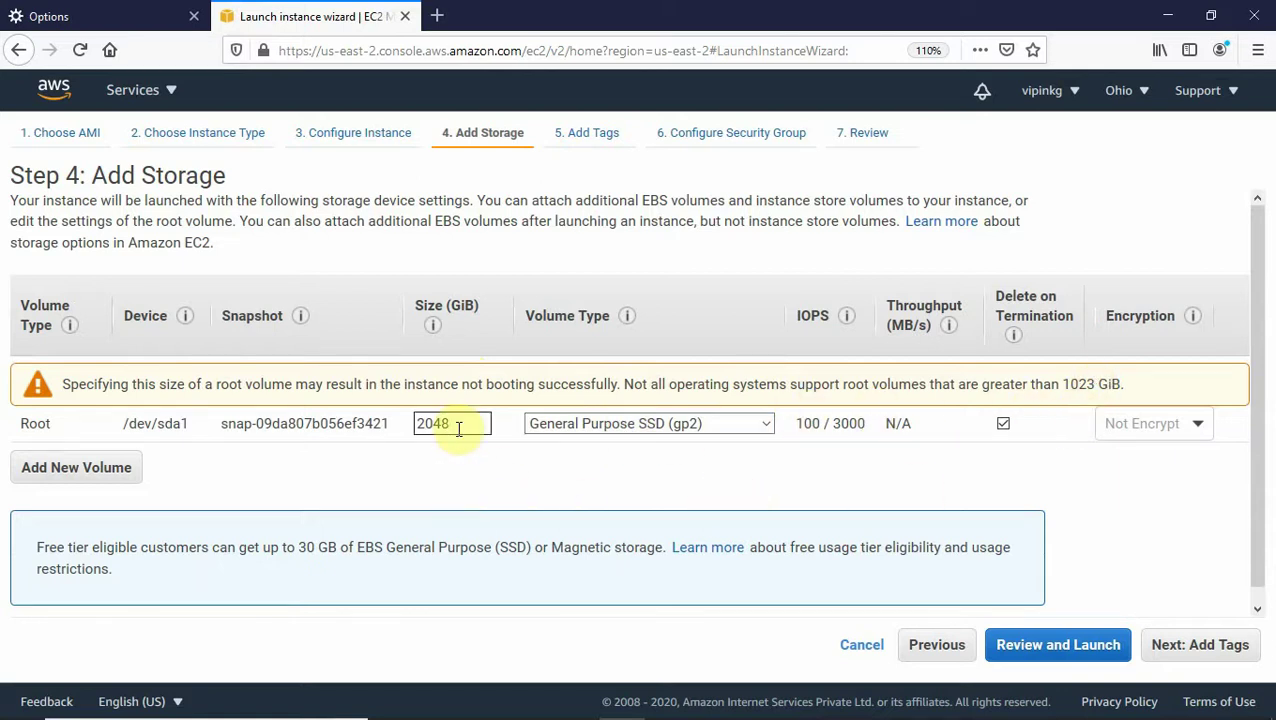
Set the root volume size to 30 GiB and continue to the tag settings.
{"action": "key", "text": "BackSpace"}
{"action": "key", "text": "BackSpace"}
{"action": "key", "text": "BackSpace"}
{"action": "key", "text": "BackSpace"}
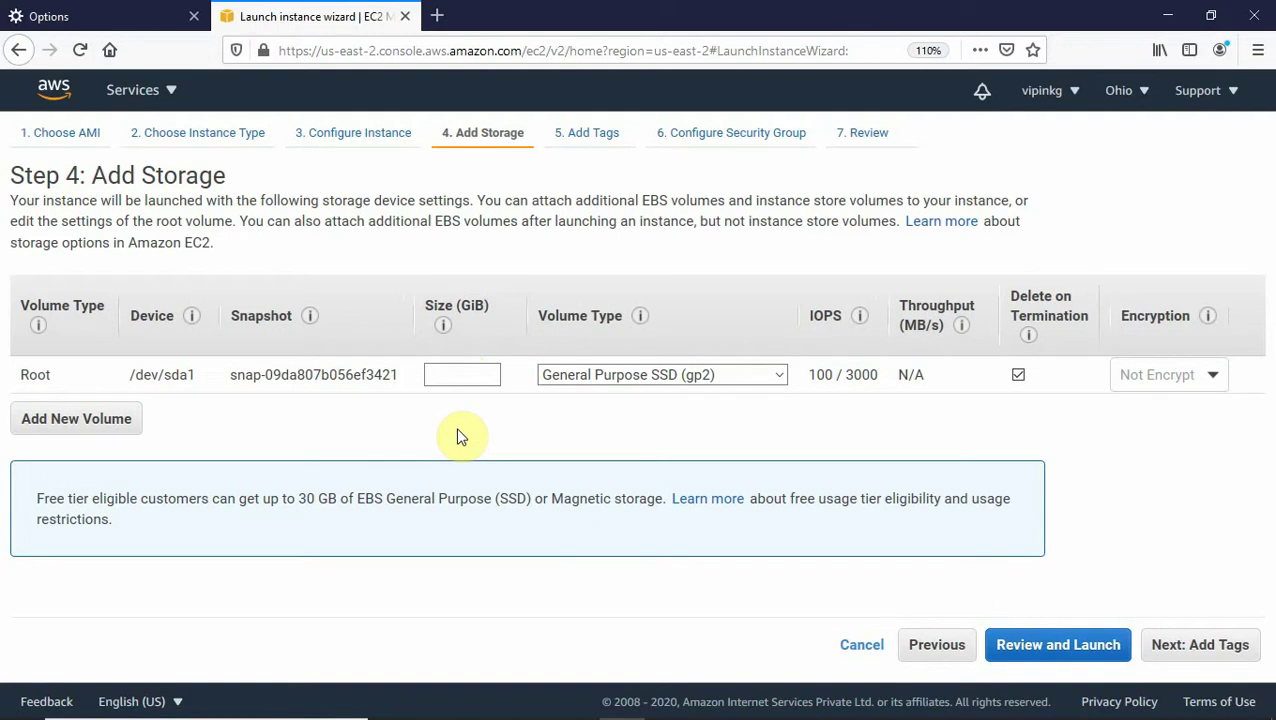
{"action": "type", "text": "30"}
{"action": "left_click", "coordinate": [1219, 652]}
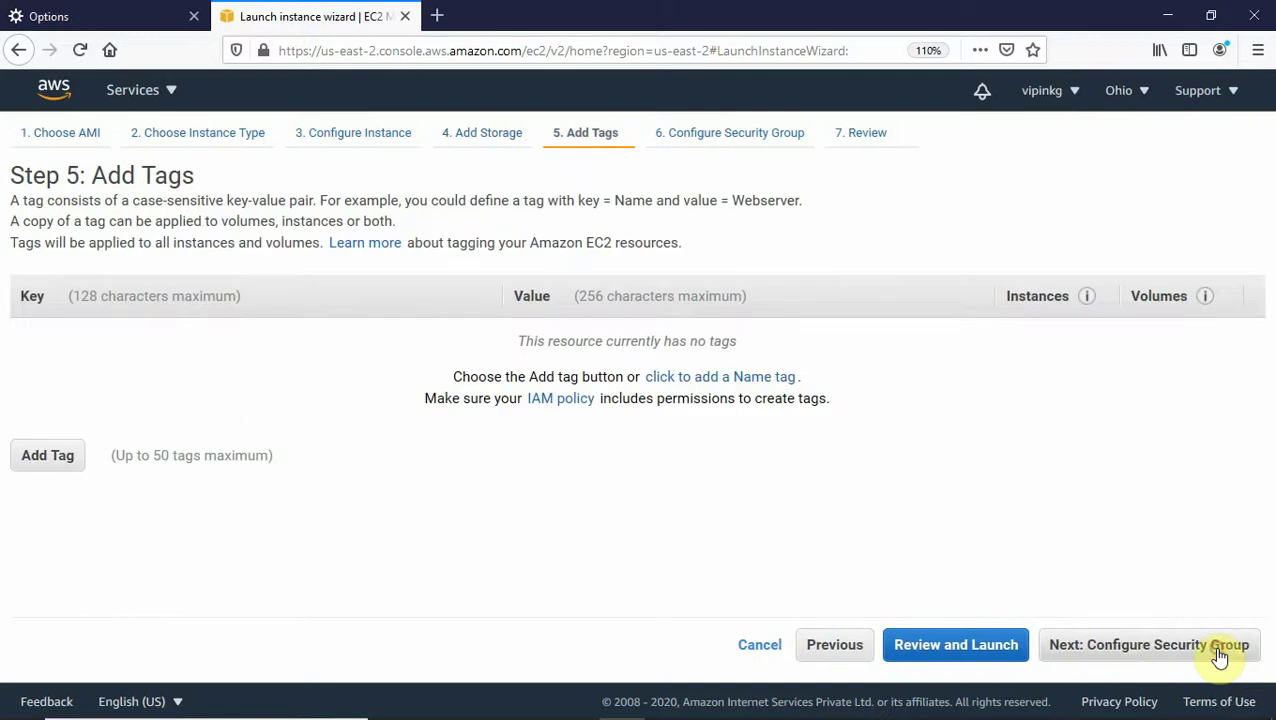
Add a tag with the key Name and the value Windows Server.
{"action": "left_click", "coordinate": [66, 462]}
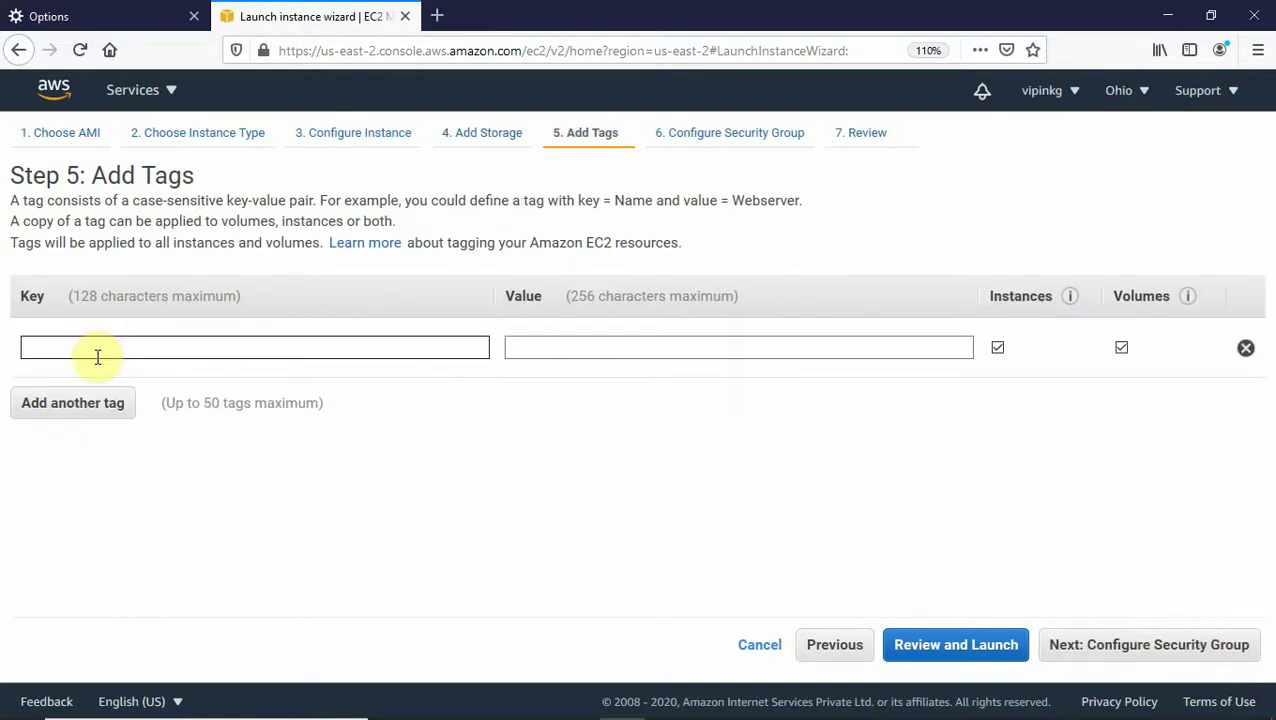
{"action": "left_click", "coordinate": [94, 347]}
{"action": "type", "text": "N"}
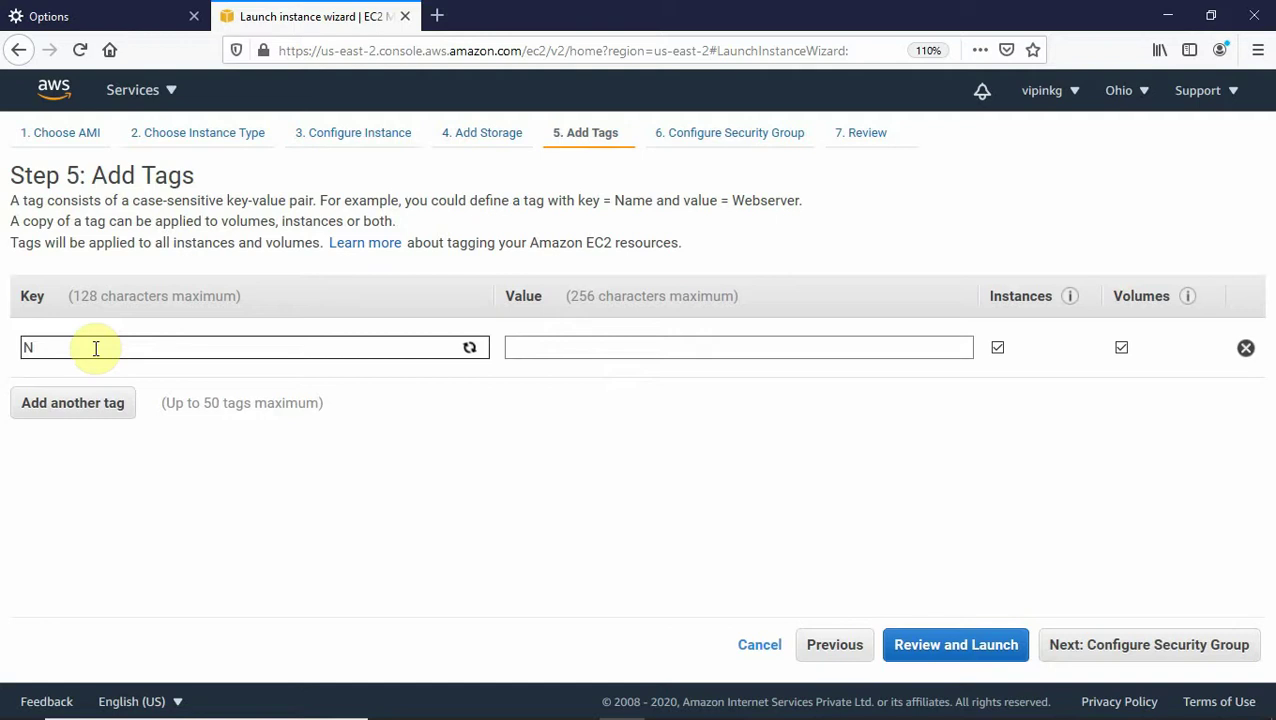
{"action": "type", "text": "ame"}
{"action": "left_click", "coordinate": [539, 346]}
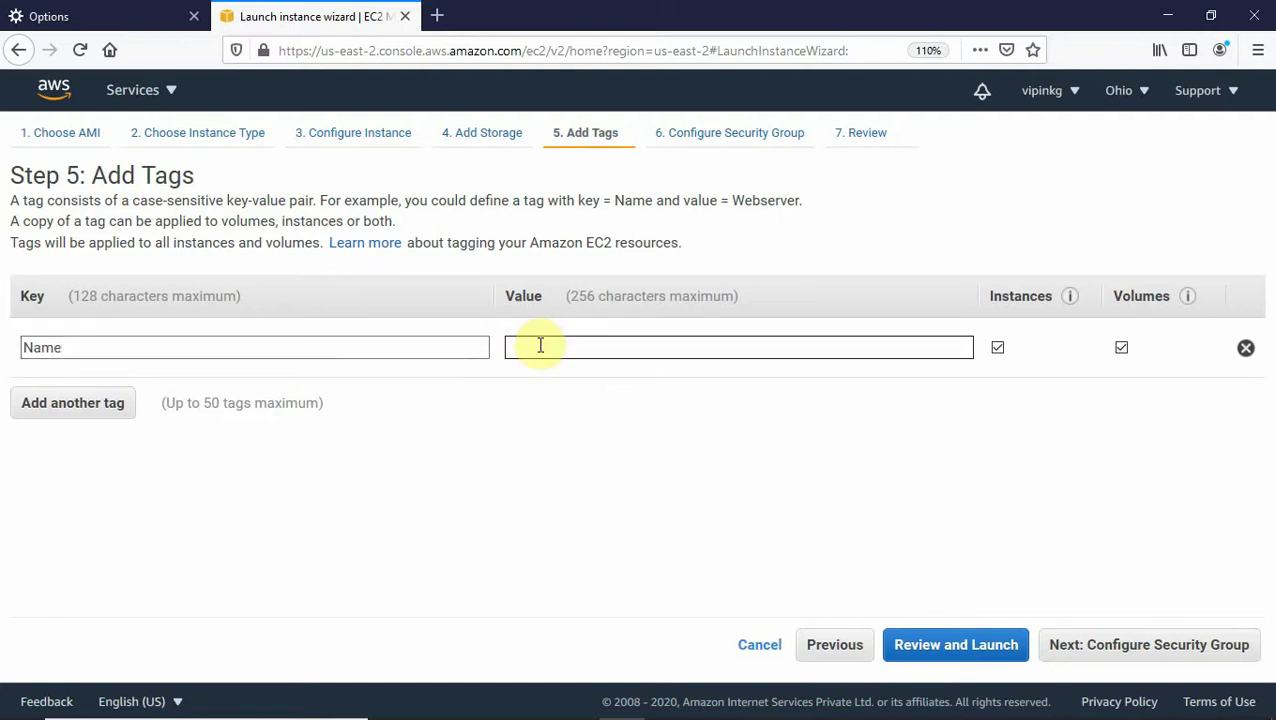
{"action": "type", "text": "Windows Server"}
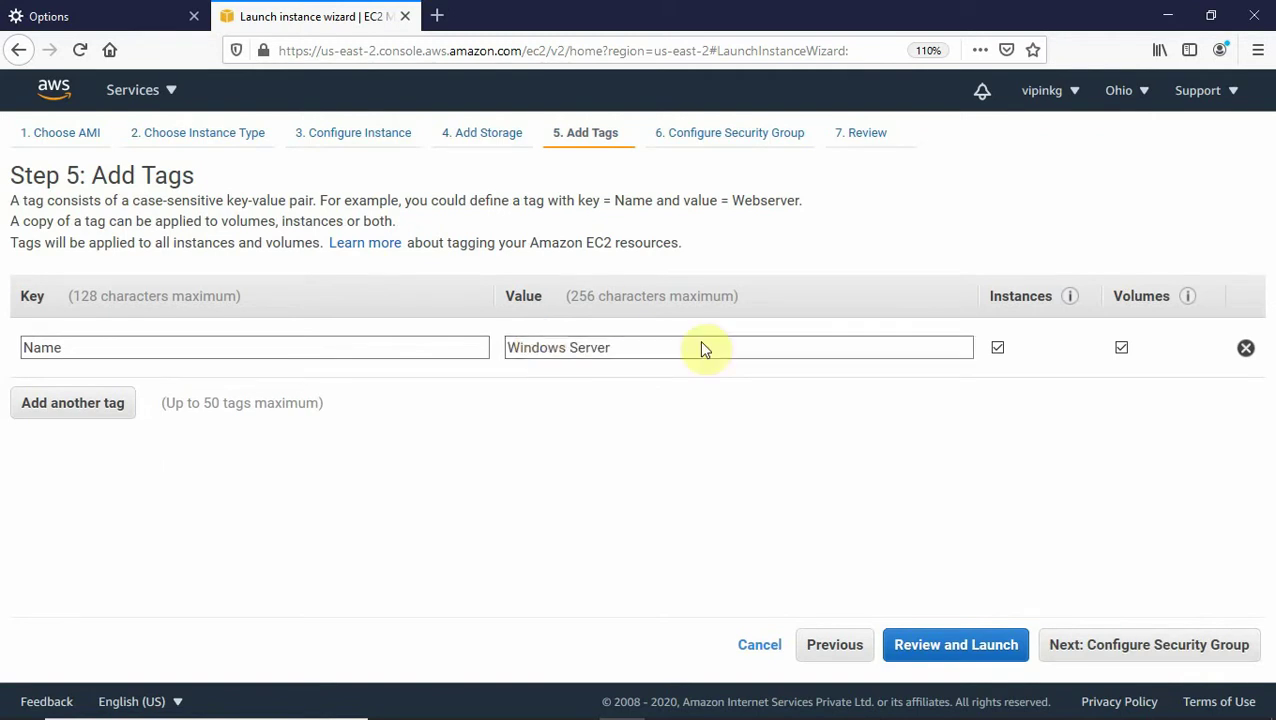
Change the Name tag's value to Windows Web Server and continue to the security group settings.
{"action": "key", "text": "Left"}
{"action": "key", "text": "Left"}
{"action": "key", "text": "Left"}
{"action": "key", "text": "Left"}
{"action": "key", "text": "Left"}
{"action": "key", "text": "Left"}
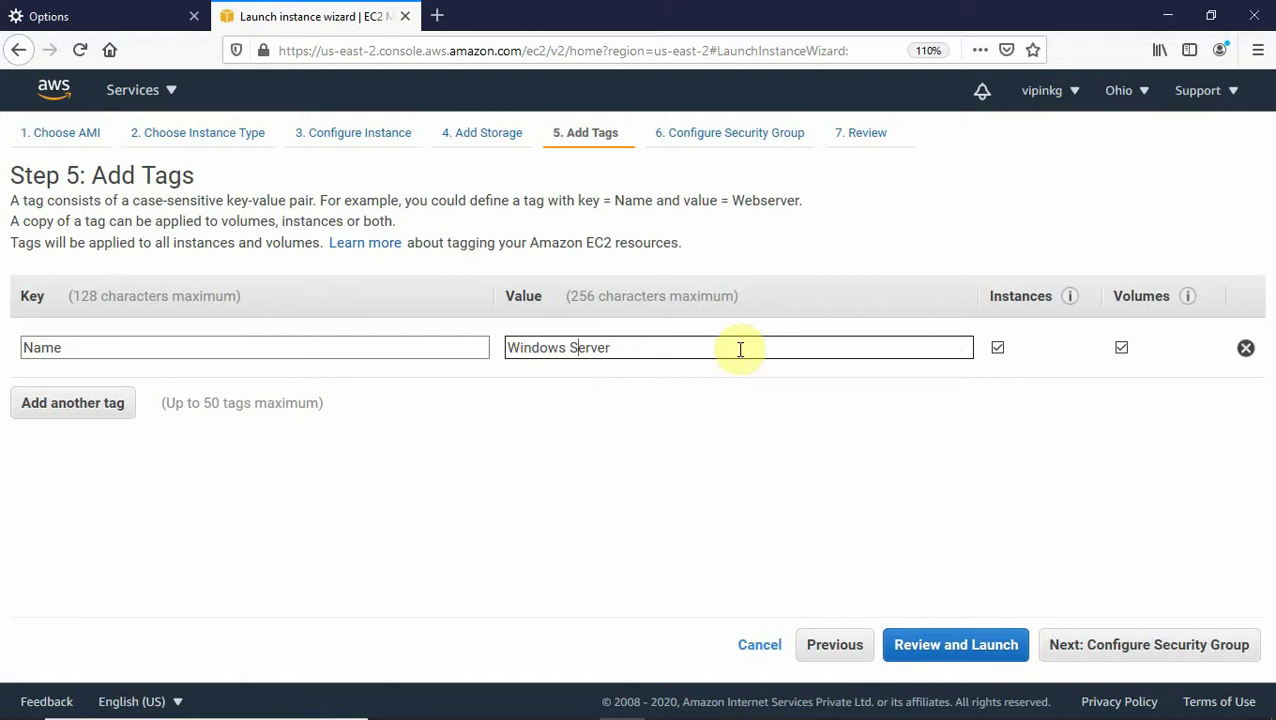
{"action": "type", "text": "Web"}
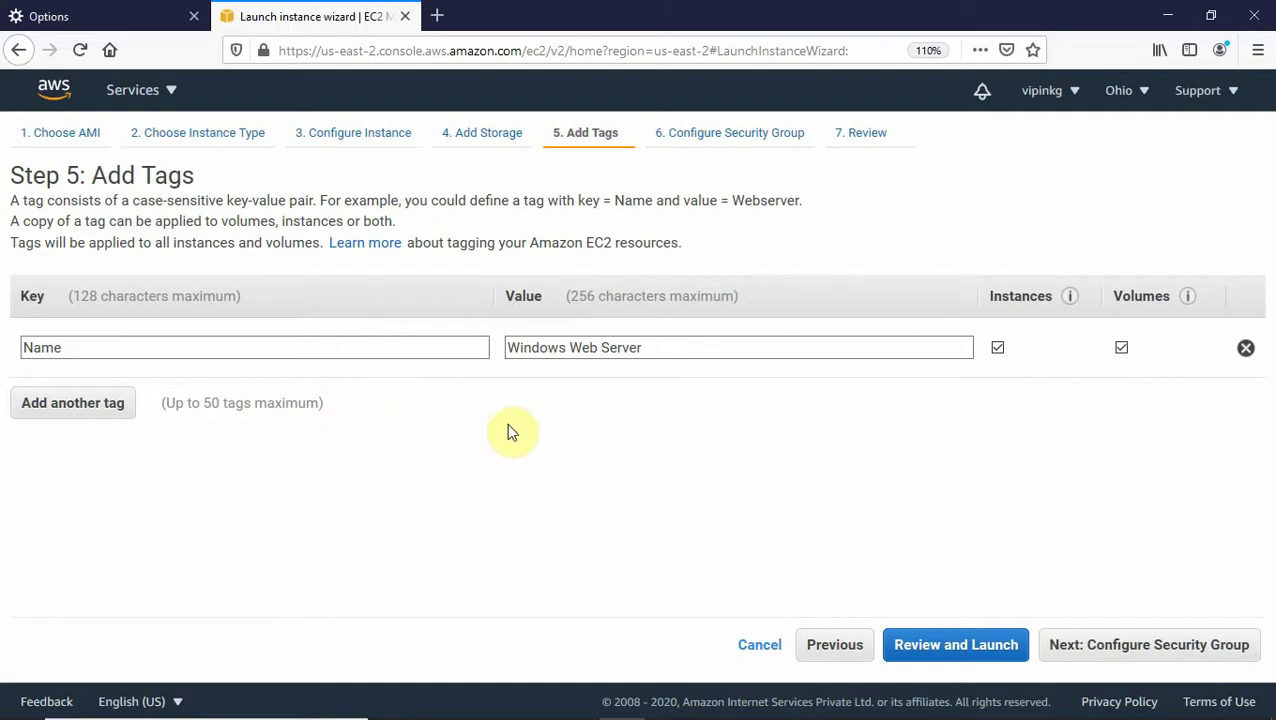
{"action": "left_click", "coordinate": [670, 353]}
{"action": "left_click", "coordinate": [1091, 655]}
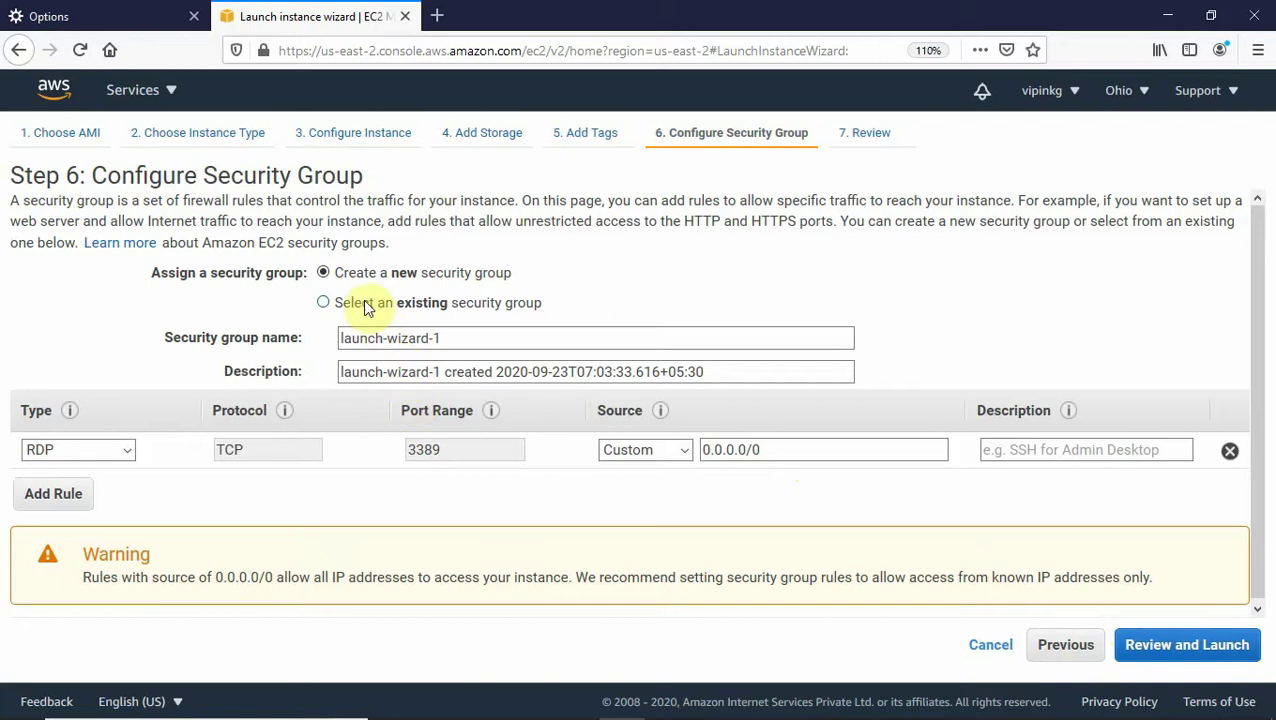
Set both the name and the description of the new security group to win-rdp.
{"action": "left_click_drag", "start_coordinate": [447, 333], "coordinate": [347, 356]}
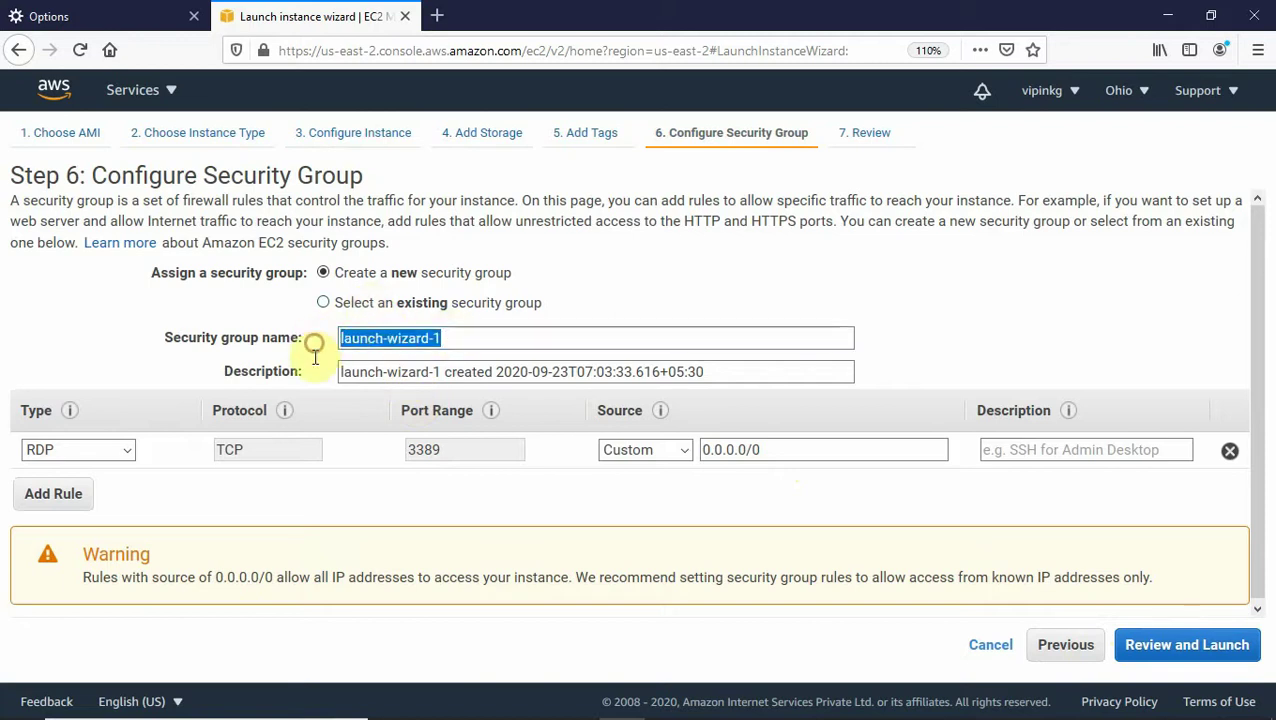
{"action": "type", "text": "win-rdp"}
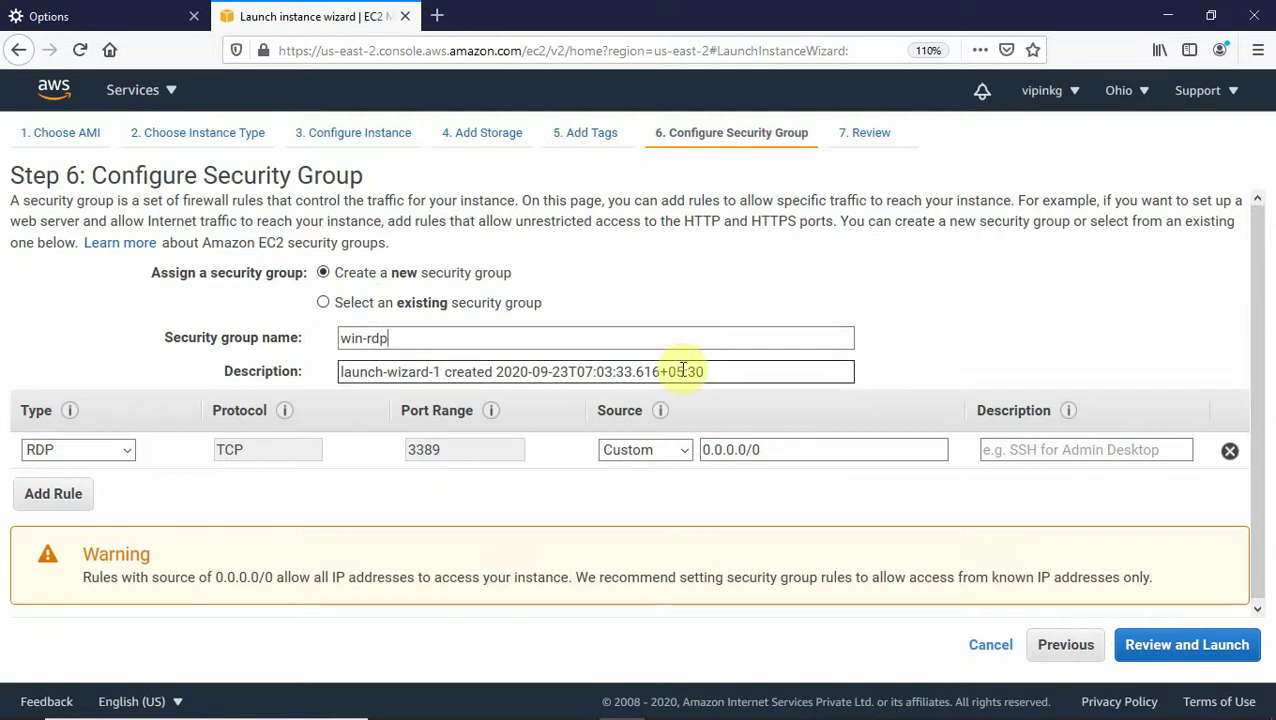
{"action": "left_click_drag", "start_coordinate": [708, 371], "coordinate": [313, 371]}
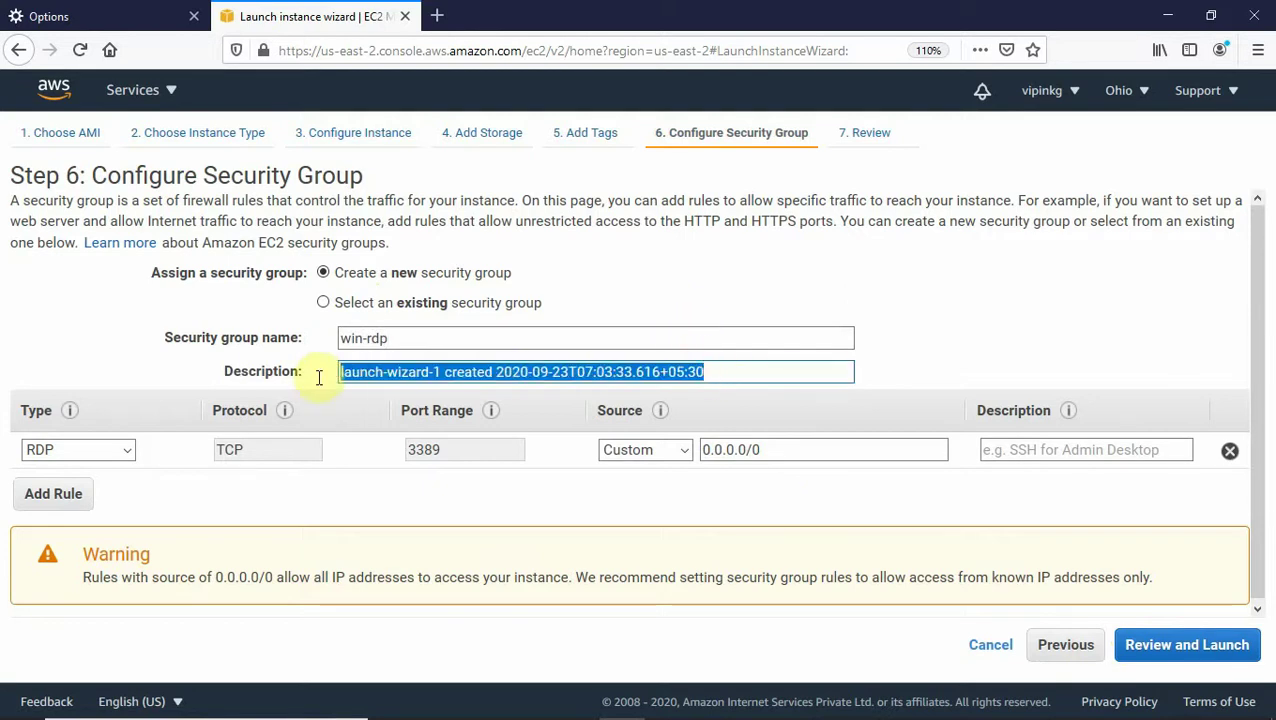
{"action": "type", "text": "win-rdp"}
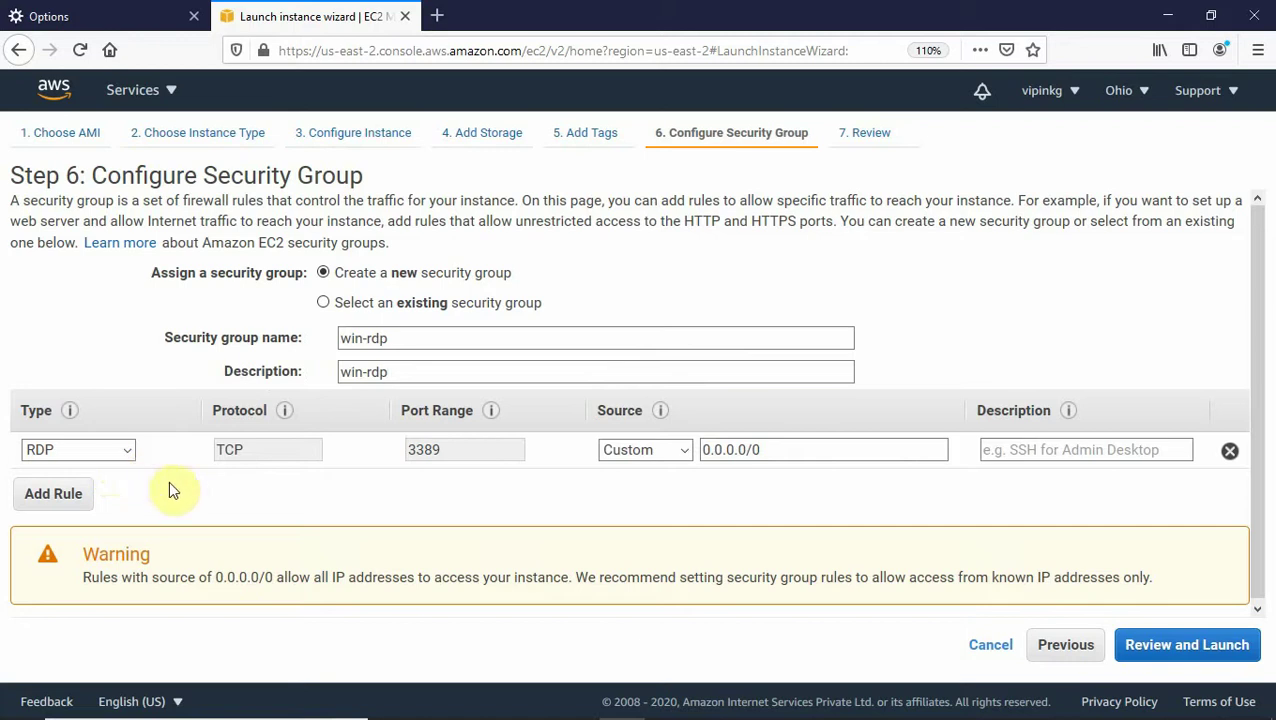
Add an HTTP rule with its default source to the security group and continue to the launch review.
{"action": "left_click", "coordinate": [76, 492]}
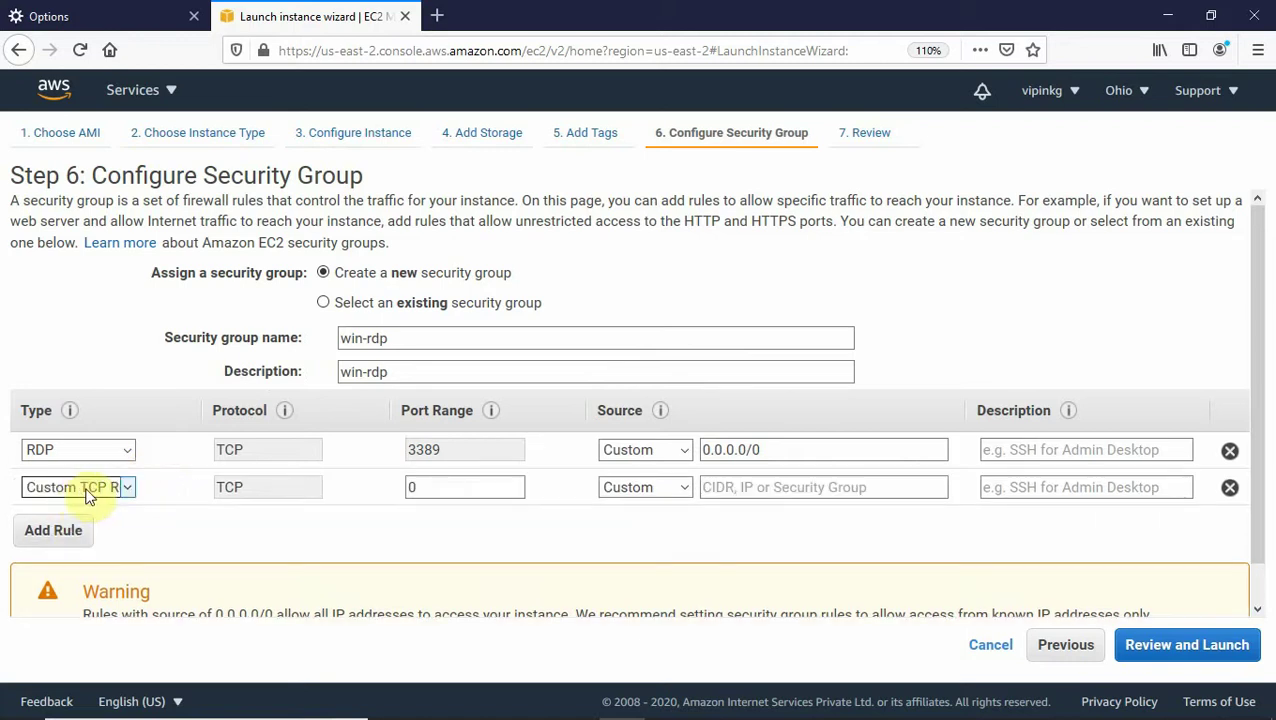
{"action": "left_click", "coordinate": [127, 487]}
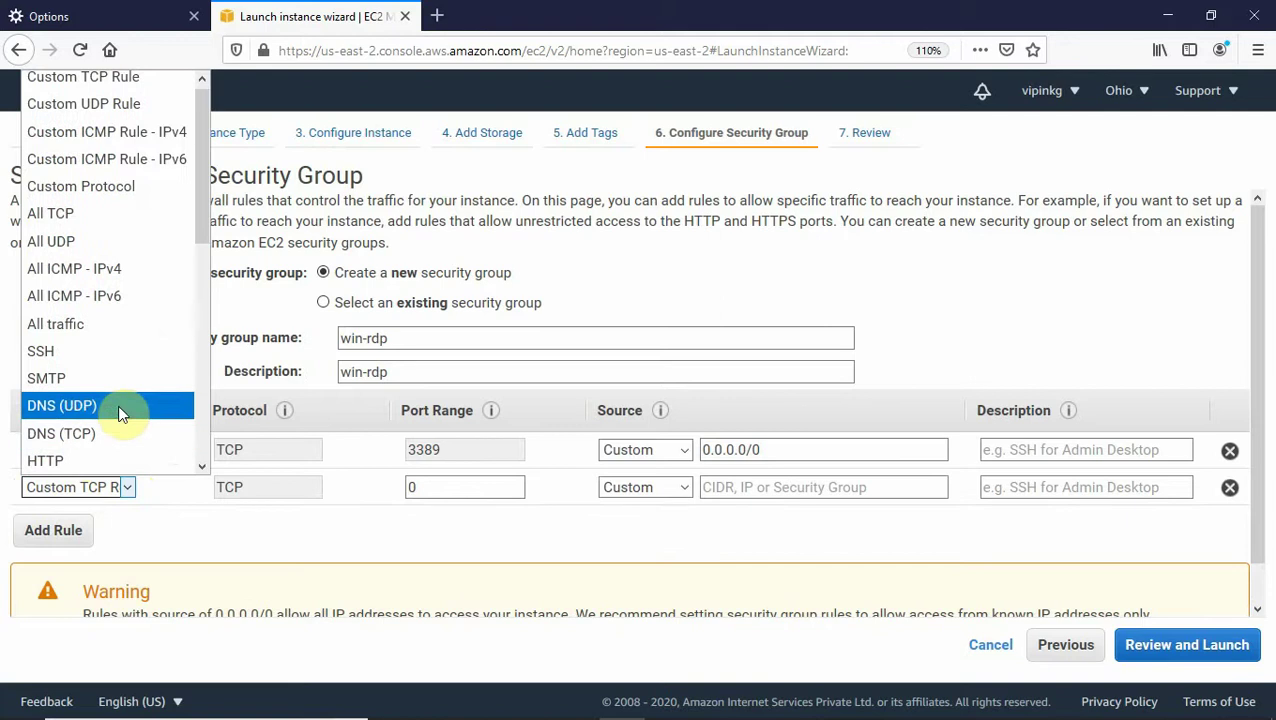
{"action": "left_click", "coordinate": [74, 466]}
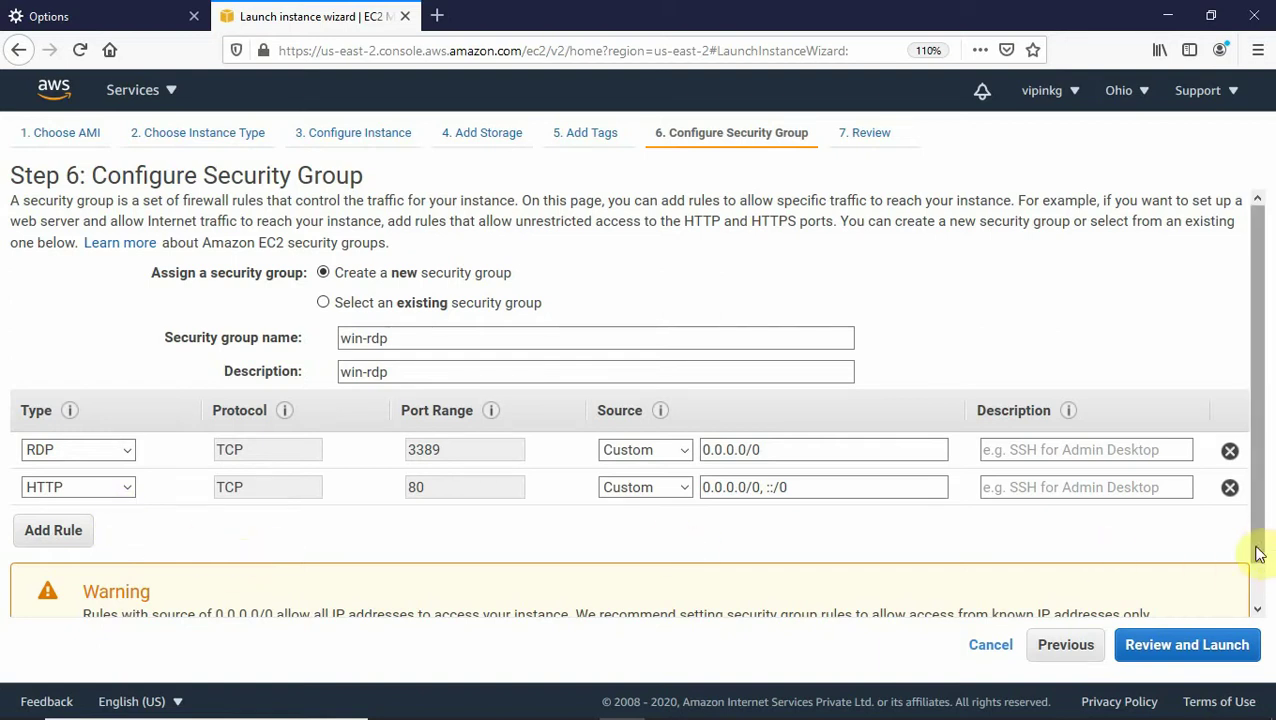
{"action": "left_click", "coordinate": [1192, 652]}
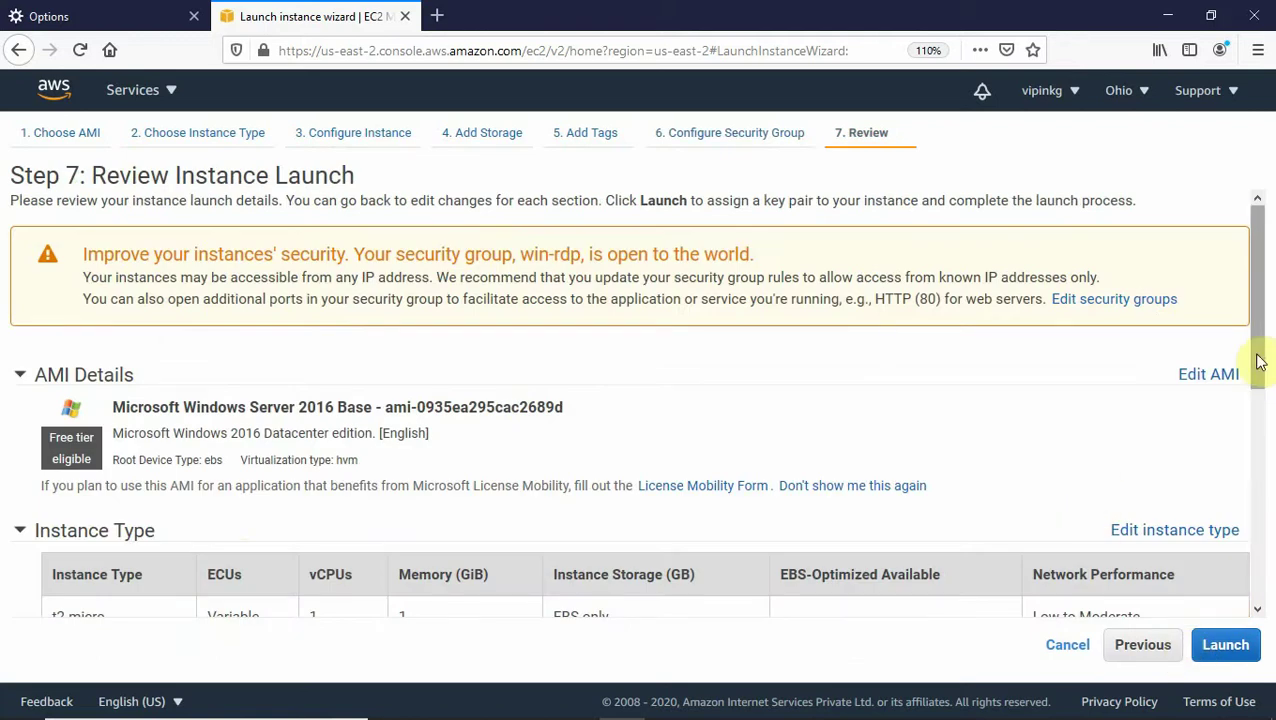
Review the launch summary, checking the instance type, security group rules, instance details, storage and AMI details.
{"action": "left_click_drag", "start_coordinate": [1261, 360], "coordinate": [1248, 493]}
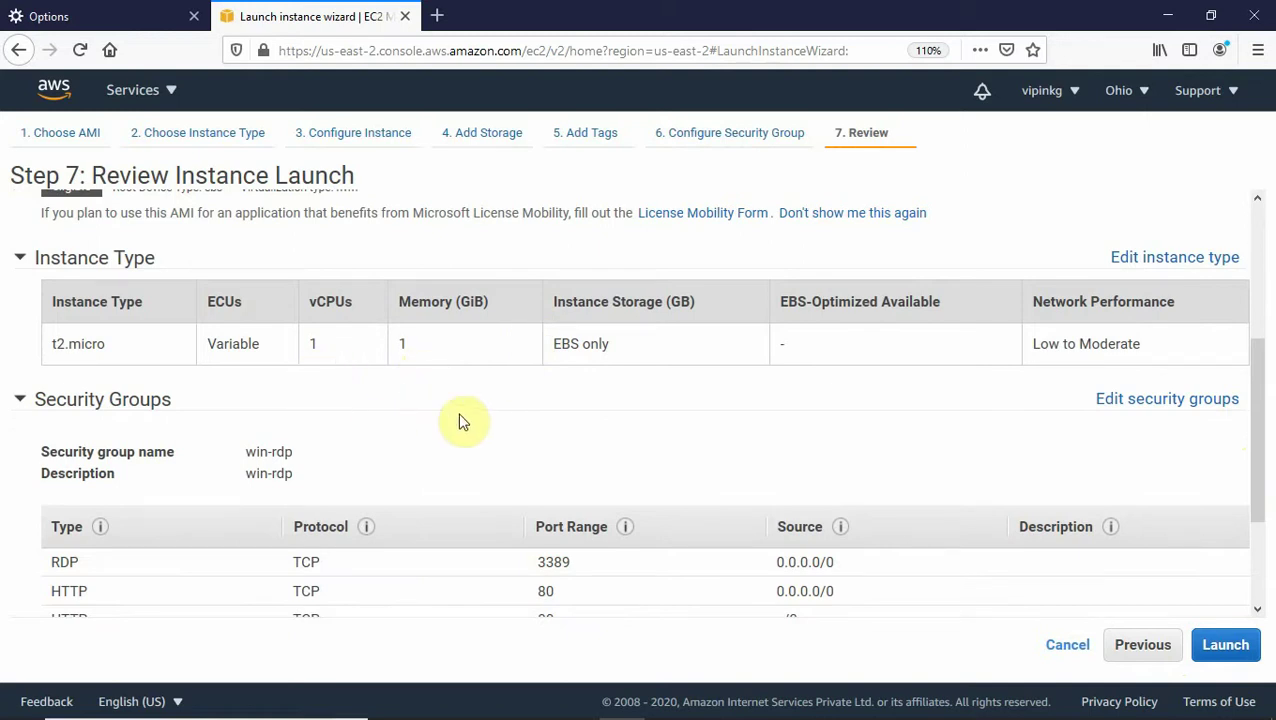
{"action": "left_click_drag", "start_coordinate": [1254, 372], "coordinate": [1252, 503]}
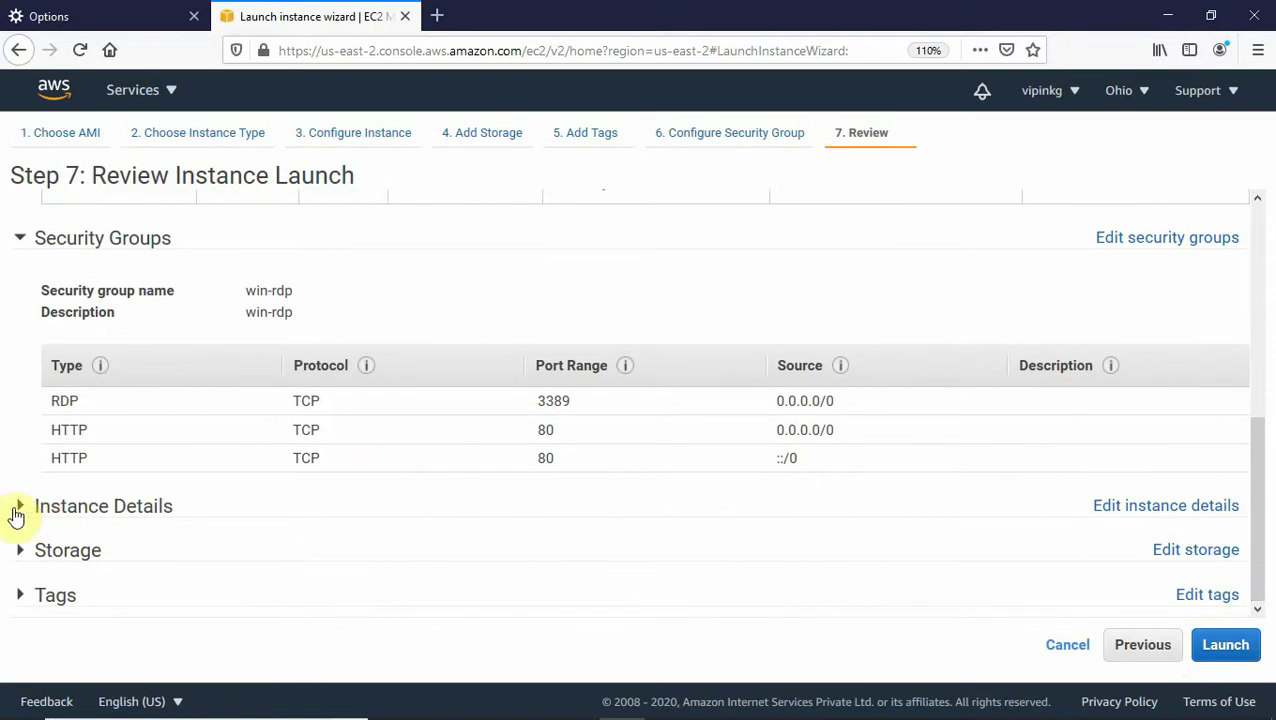
{"action": "left_click", "coordinate": [16, 510]}
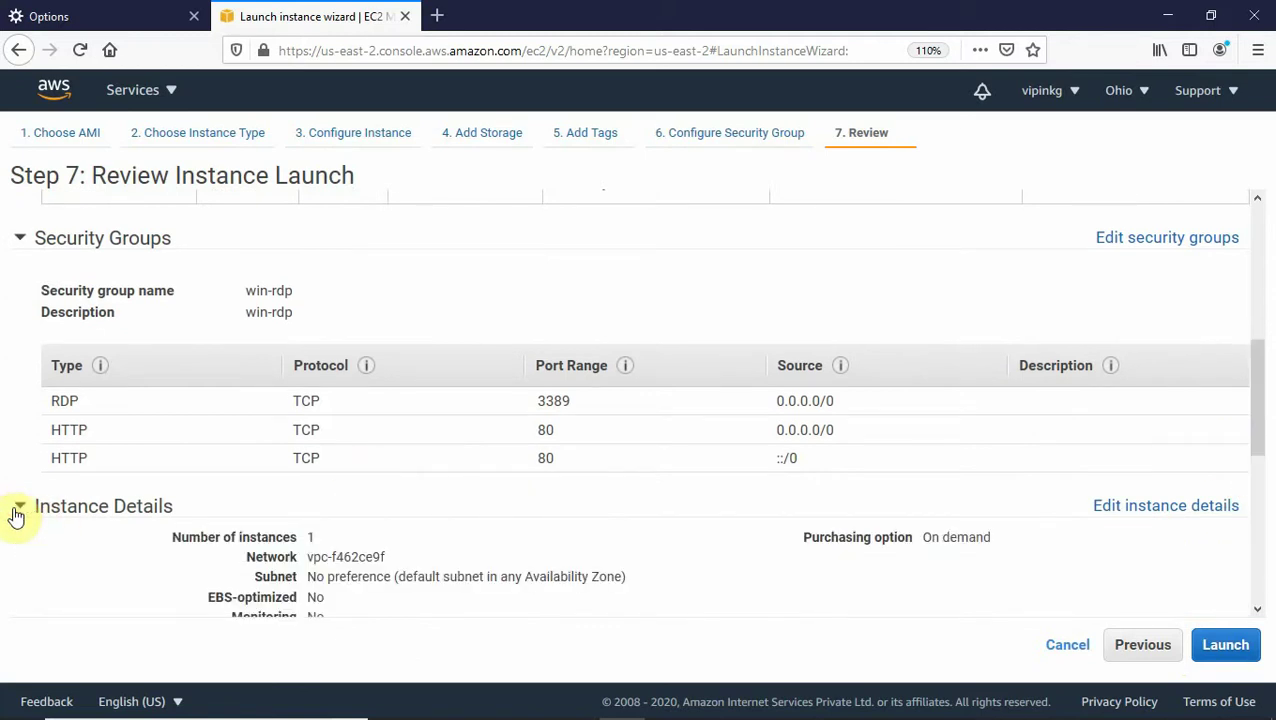
{"action": "left_click", "coordinate": [17, 510]}
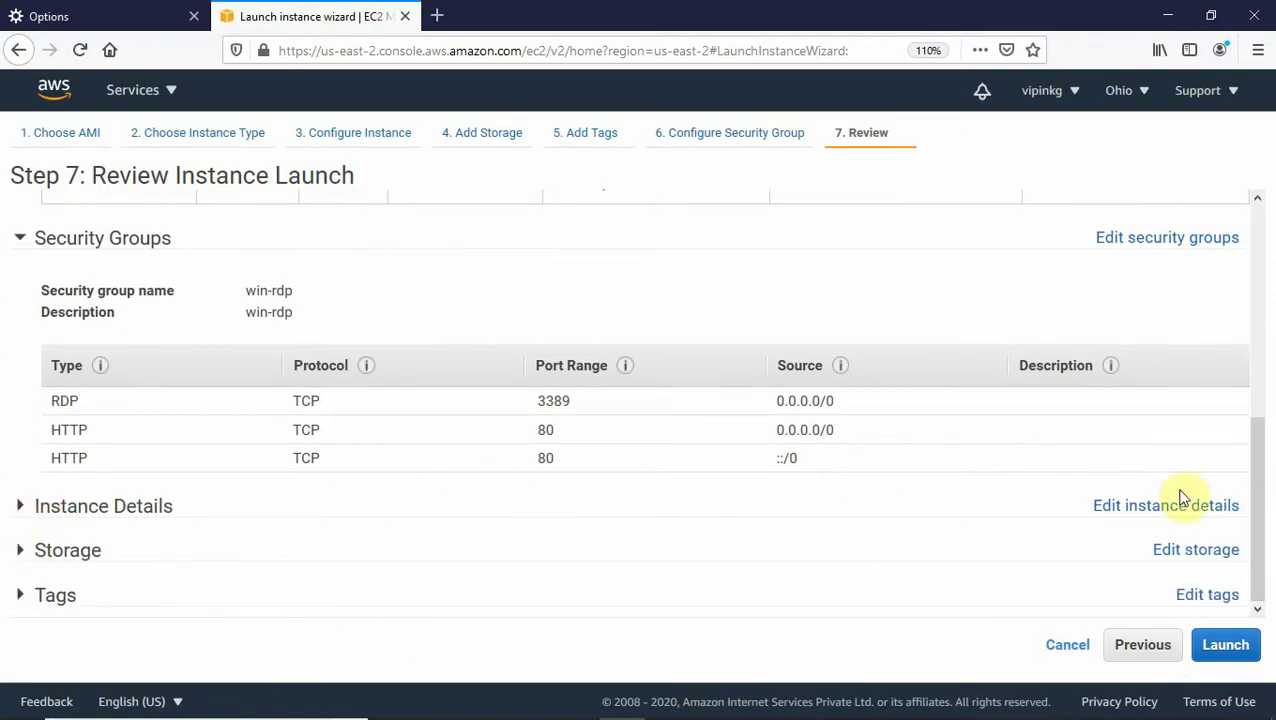
{"action": "left_click", "coordinate": [23, 553]}
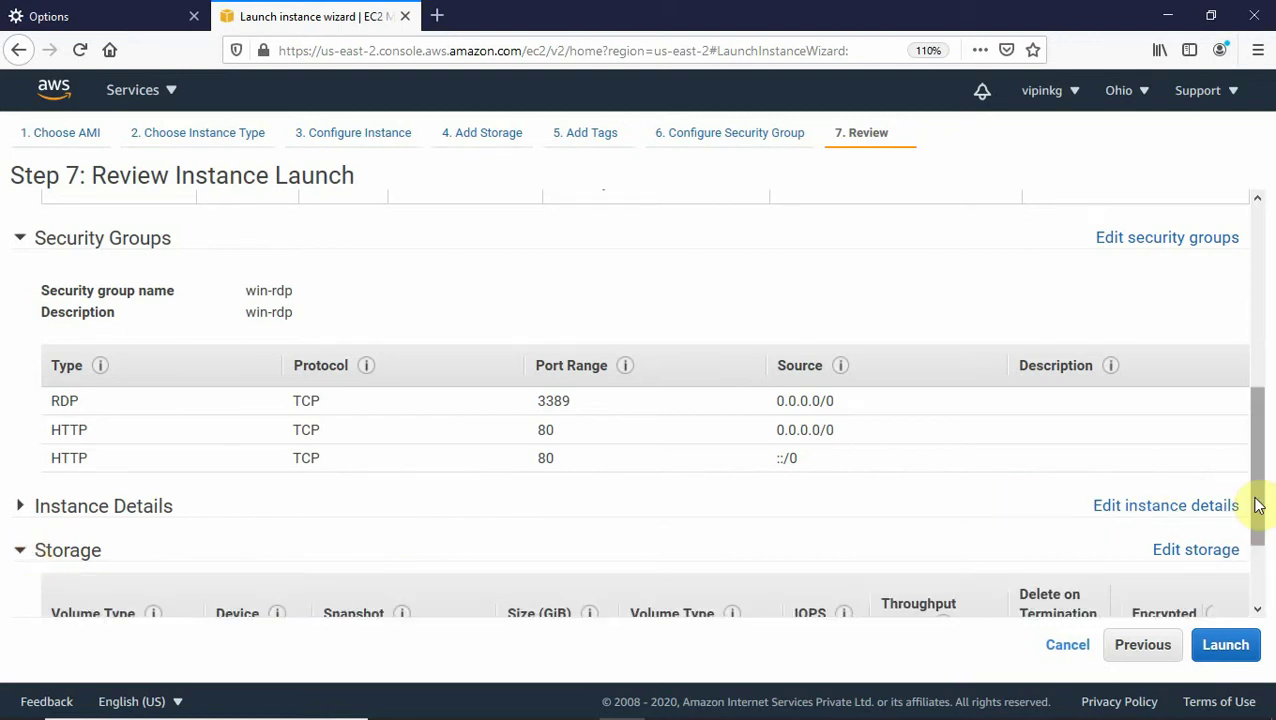
{"action": "left_click_drag", "start_coordinate": [1258, 505], "coordinate": [1258, 566]}
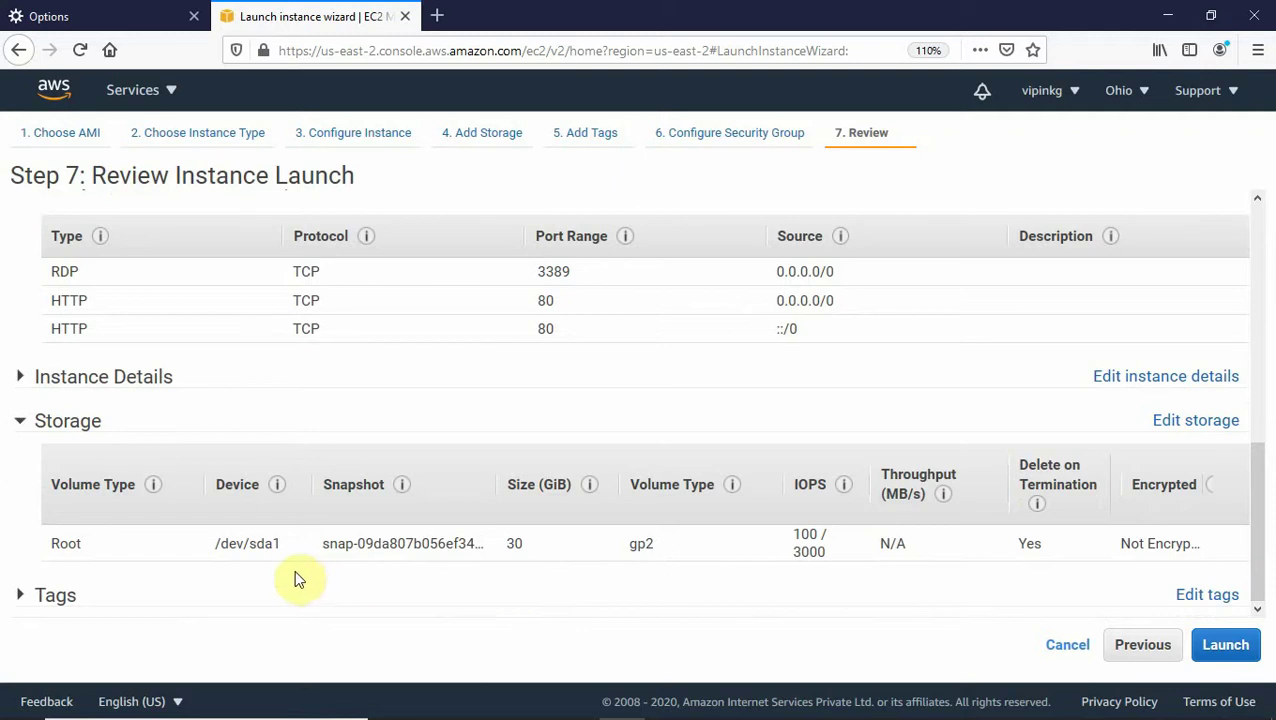
{"action": "left_click", "coordinate": [22, 420]}
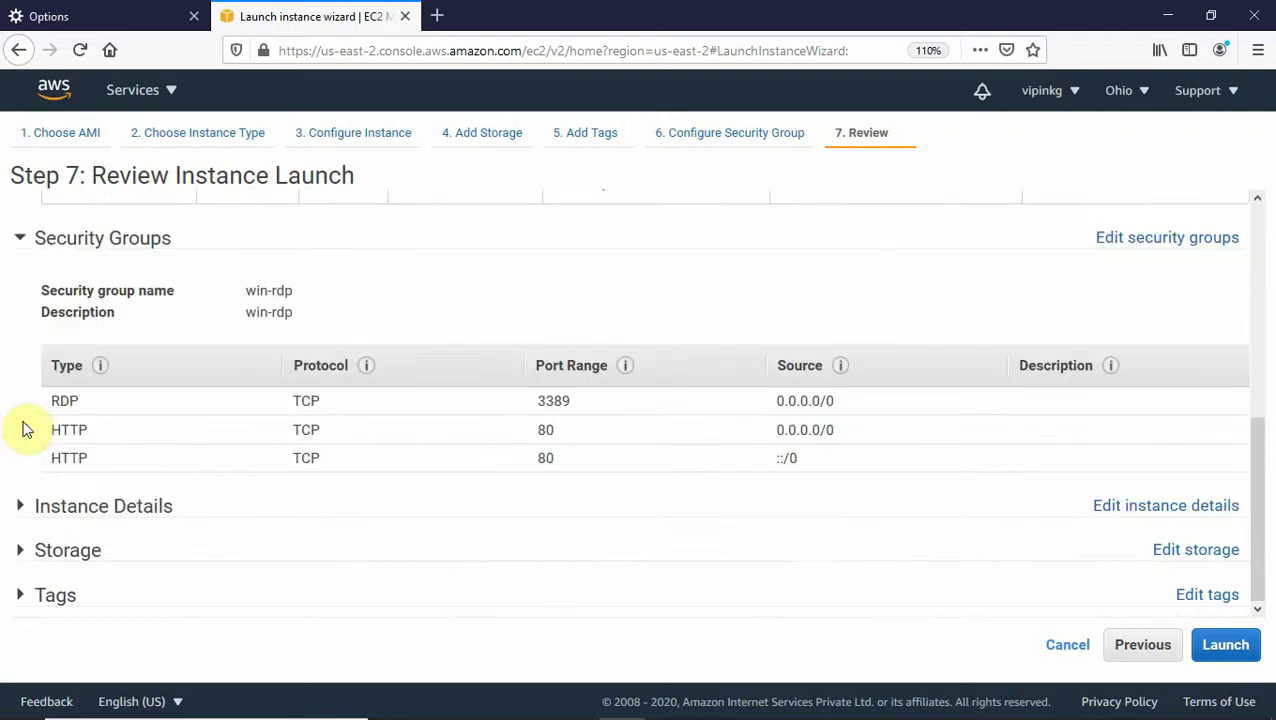
{"action": "left_click", "coordinate": [22, 240]}
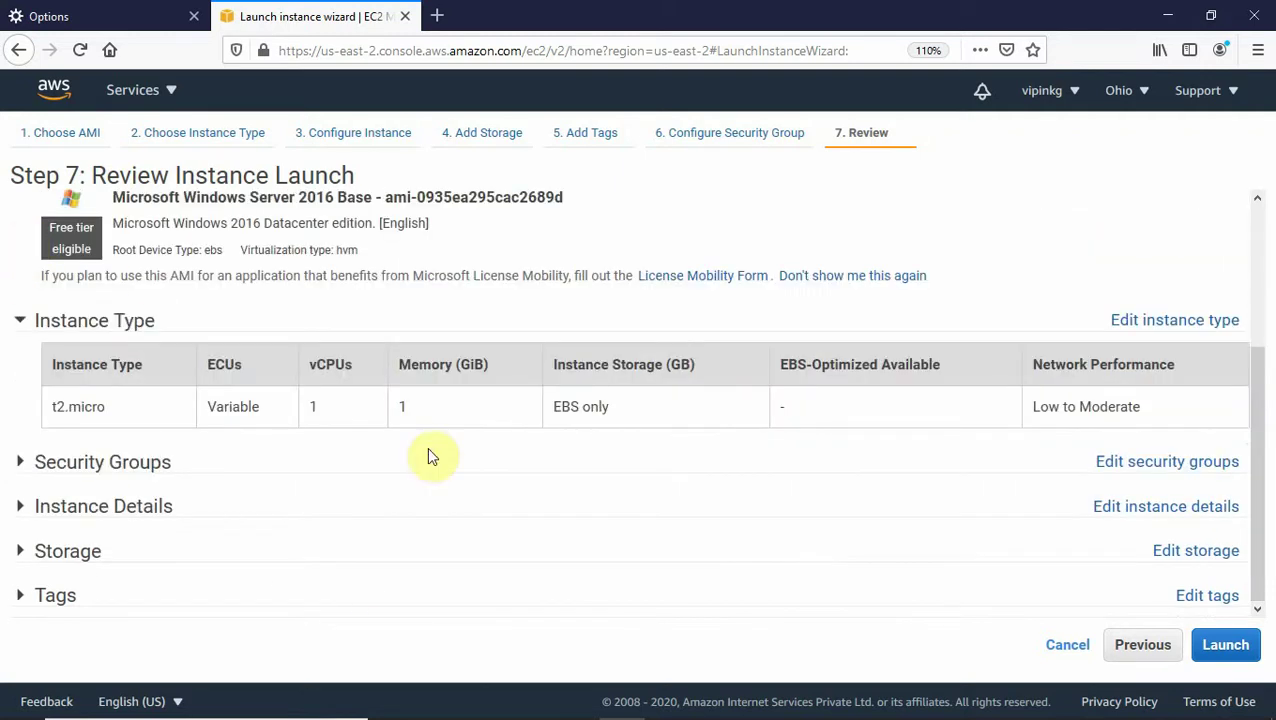
{"action": "left_click", "coordinate": [20, 322]}
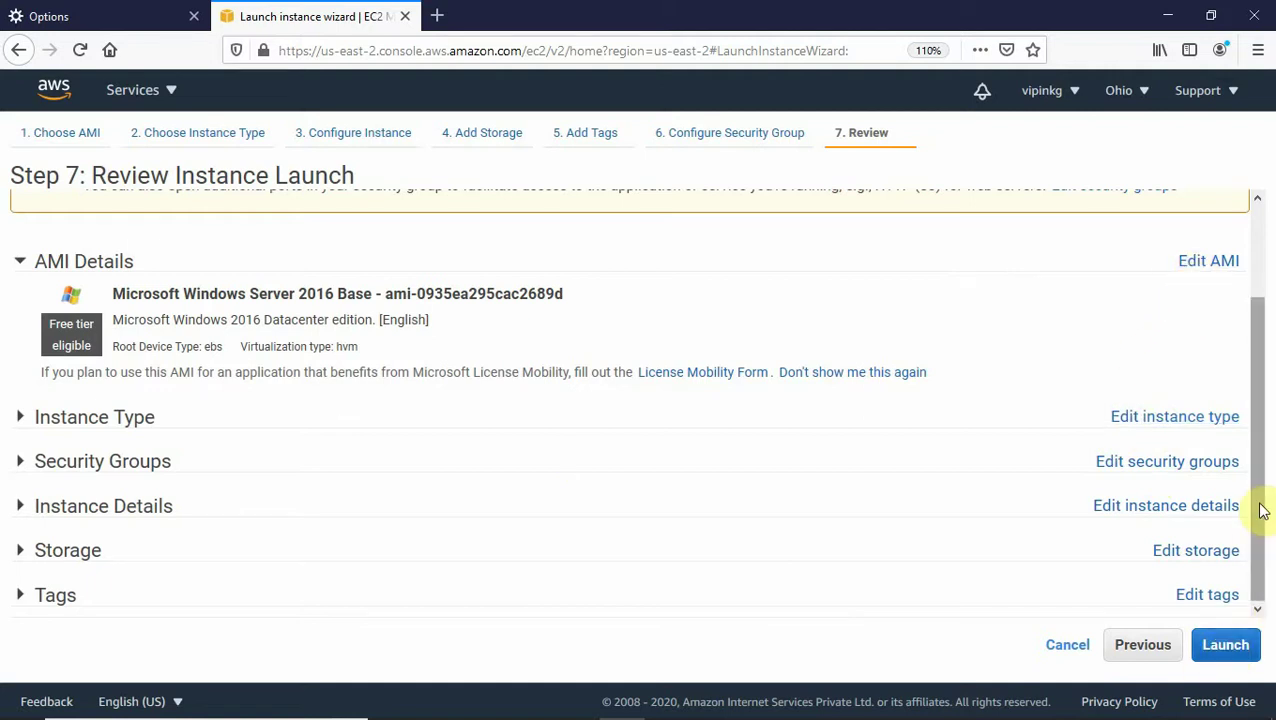
{"action": "scroll", "coordinate": [1262, 484], "scroll_direction": "up", "scroll_amount": 2}
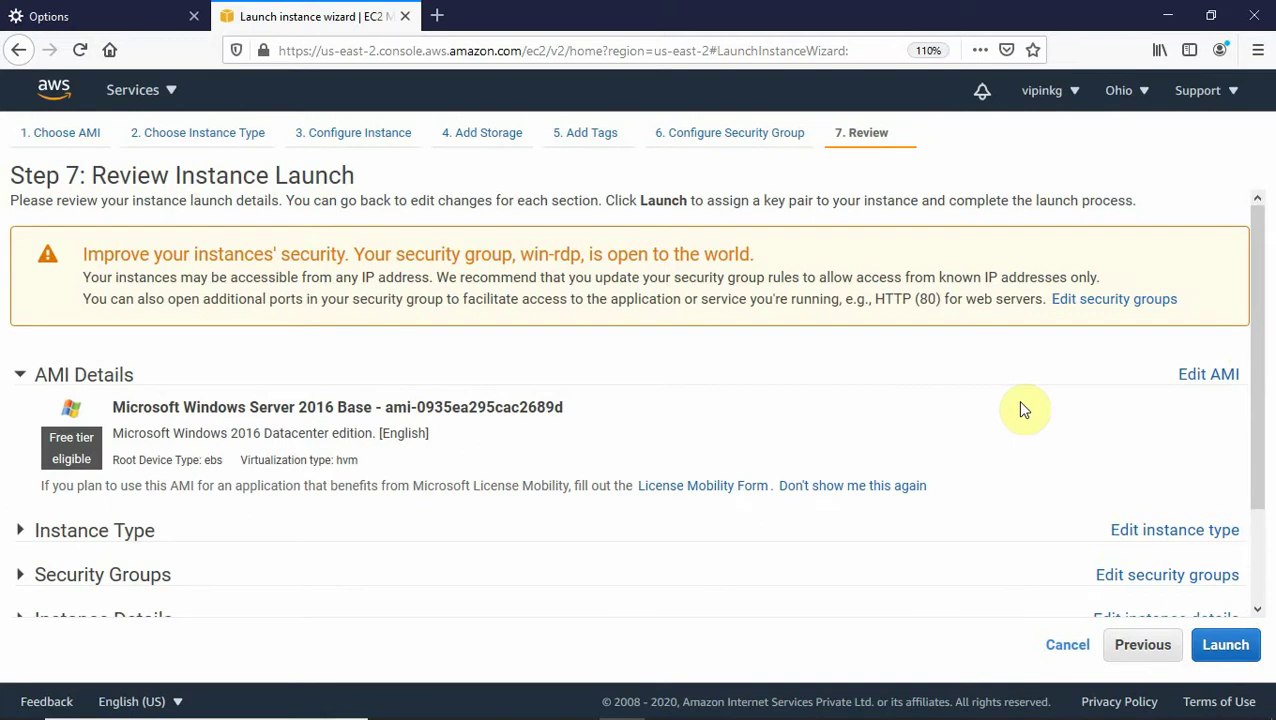
Launch the instance with the existing key pair, acknowledging access to its private key file.
{"action": "left_click", "coordinate": [1236, 645]}
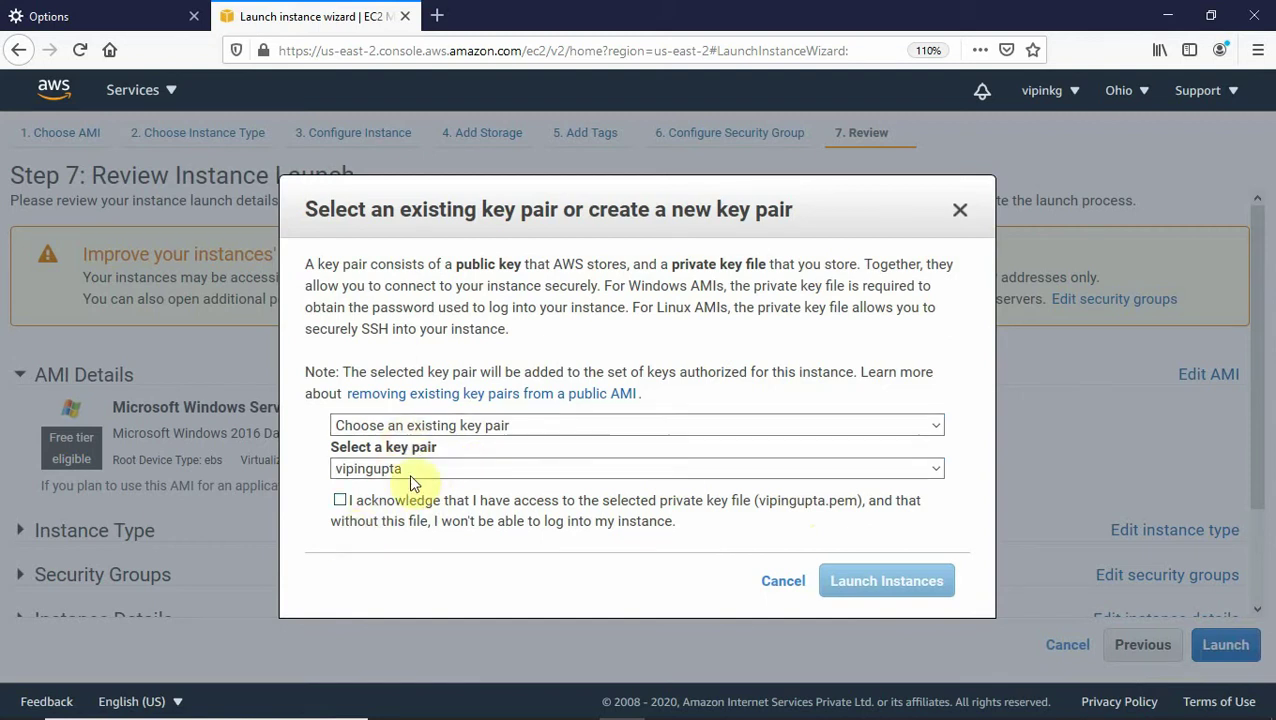
{"action": "left_click", "coordinate": [910, 423]}
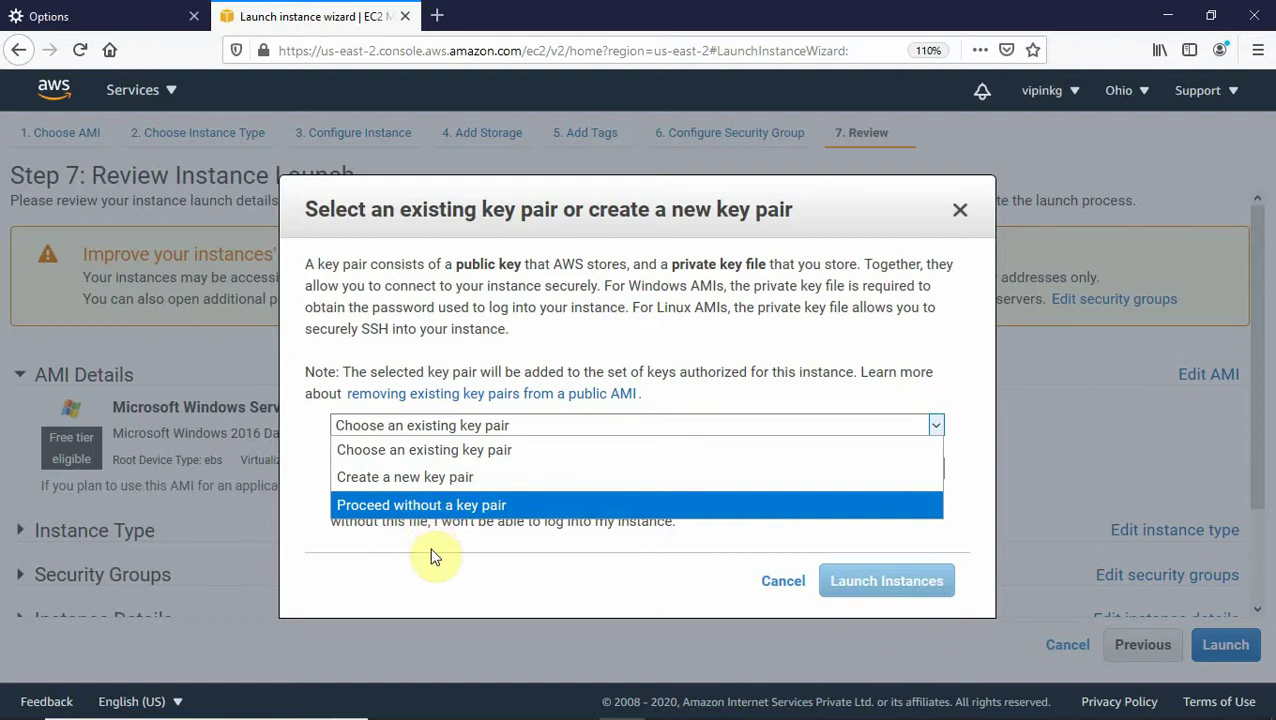
{"action": "left_click", "coordinate": [433, 450]}
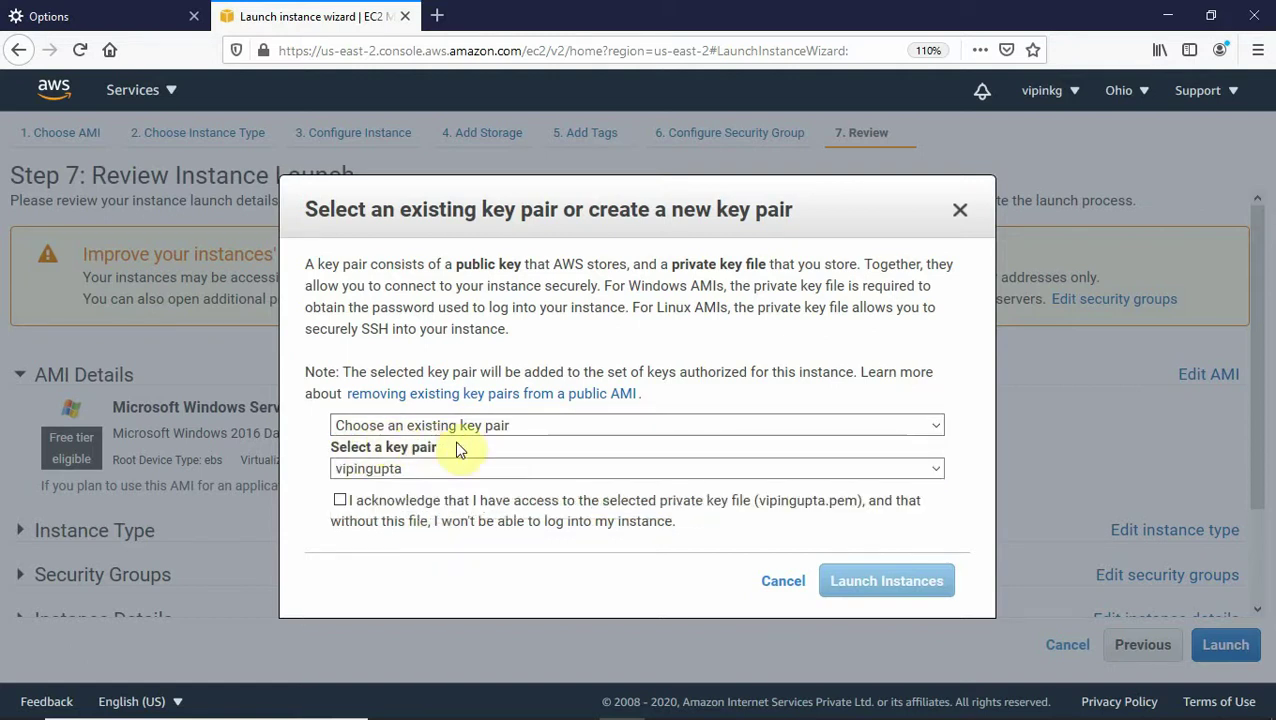
{"action": "left_click", "coordinate": [339, 503]}
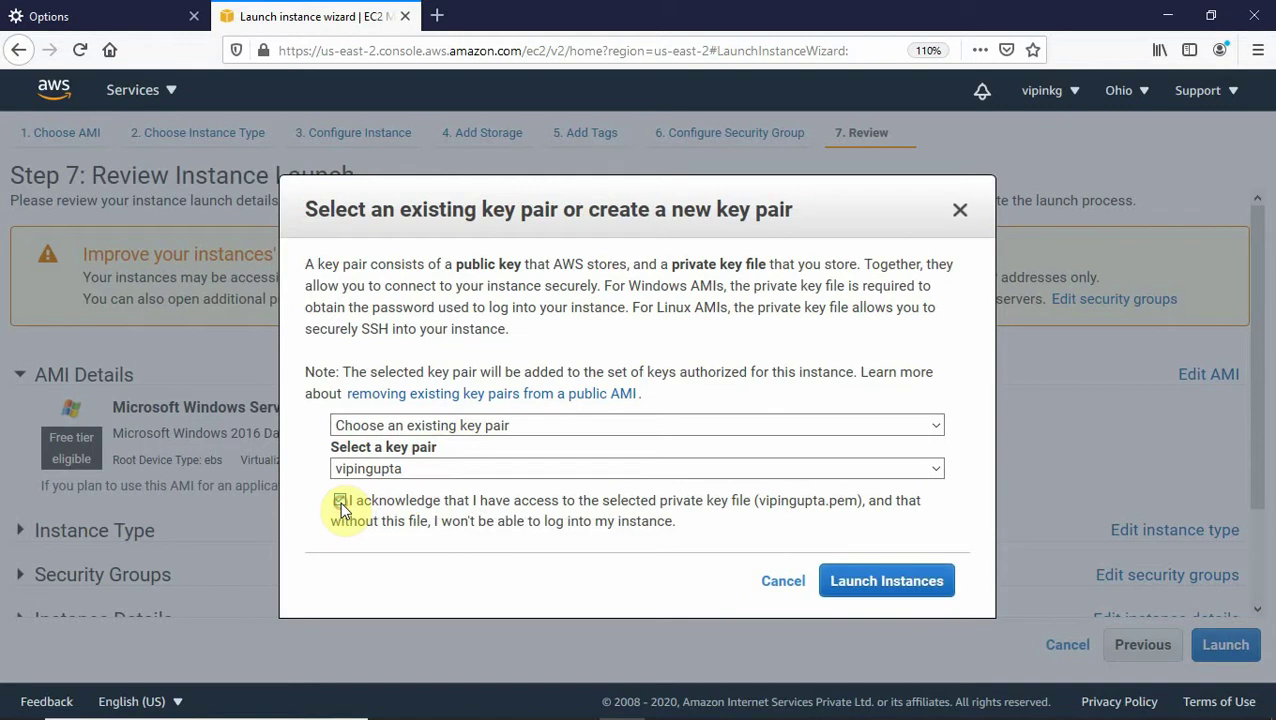
{"action": "left_click", "coordinate": [867, 582]}
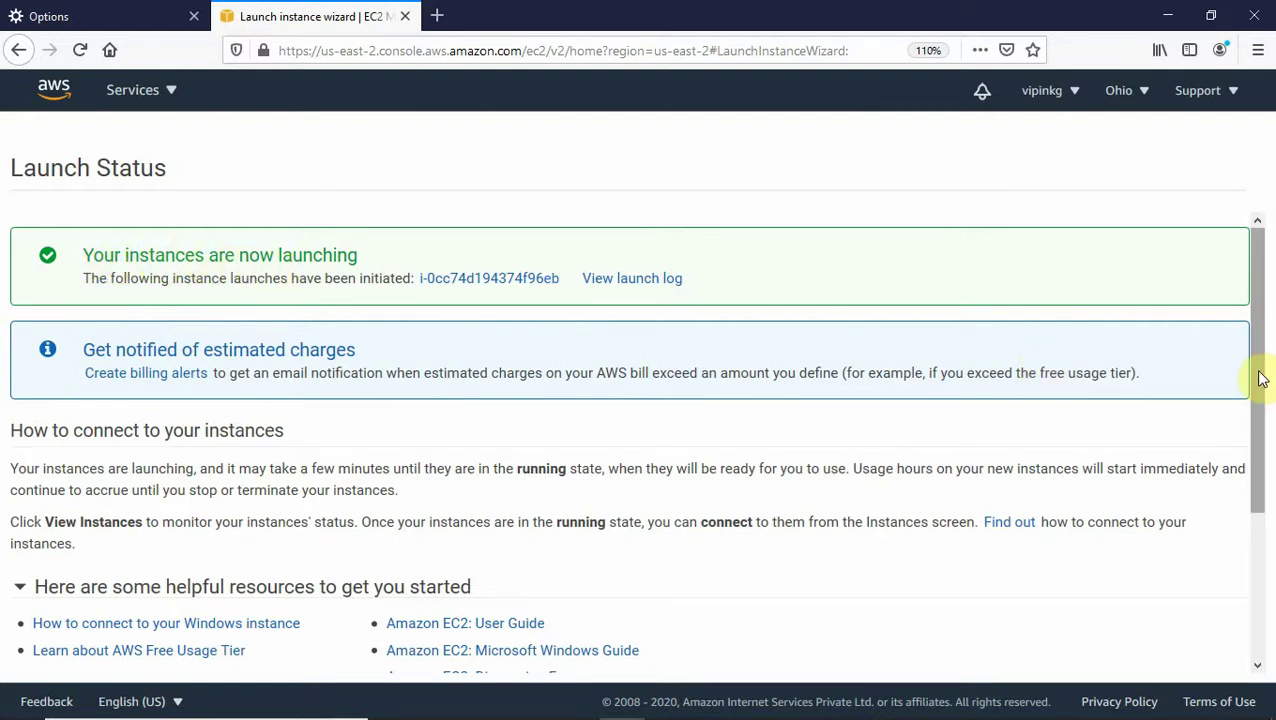
Open the instances list from the launch status page and look across the new instance's columns.
{"action": "left_click_drag", "start_coordinate": [1257, 371], "coordinate": [1239, 541]}
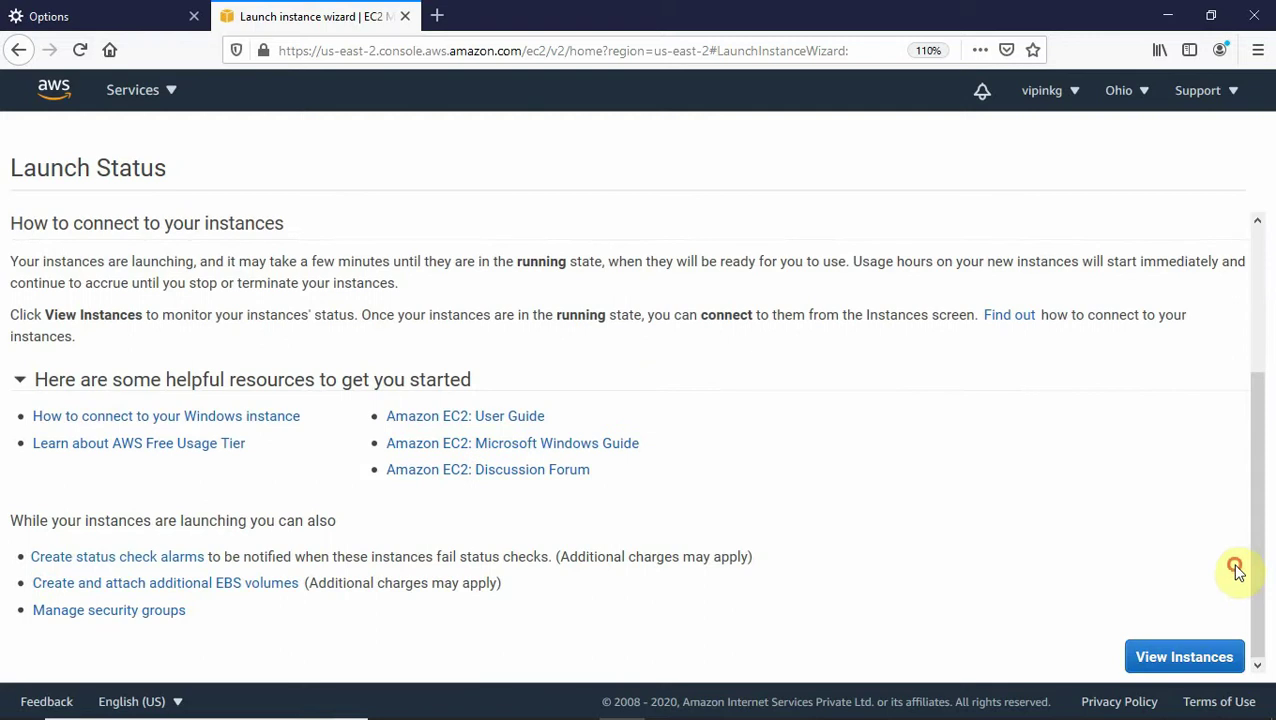
{"action": "left_click", "coordinate": [1152, 660]}
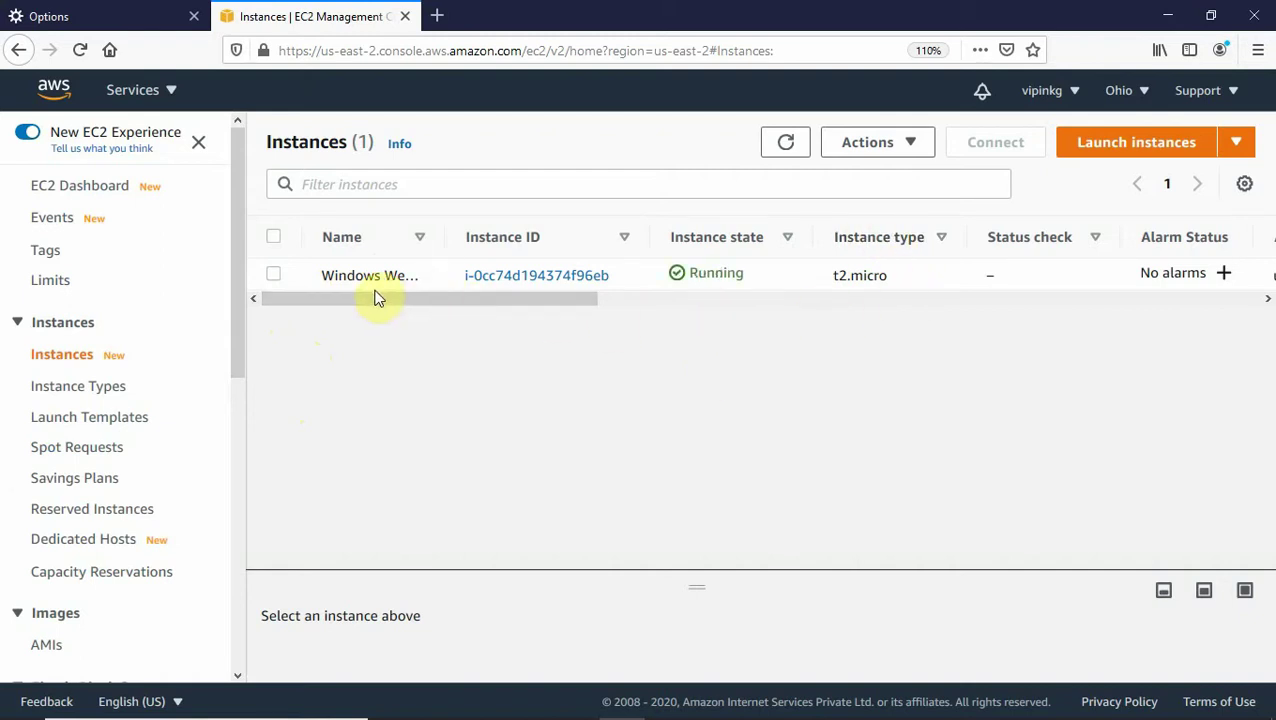
{"action": "left_click_drag", "start_coordinate": [521, 298], "coordinate": [1158, 309]}
{"action": "left_click_drag", "start_coordinate": [1163, 305], "coordinate": [556, 330]}
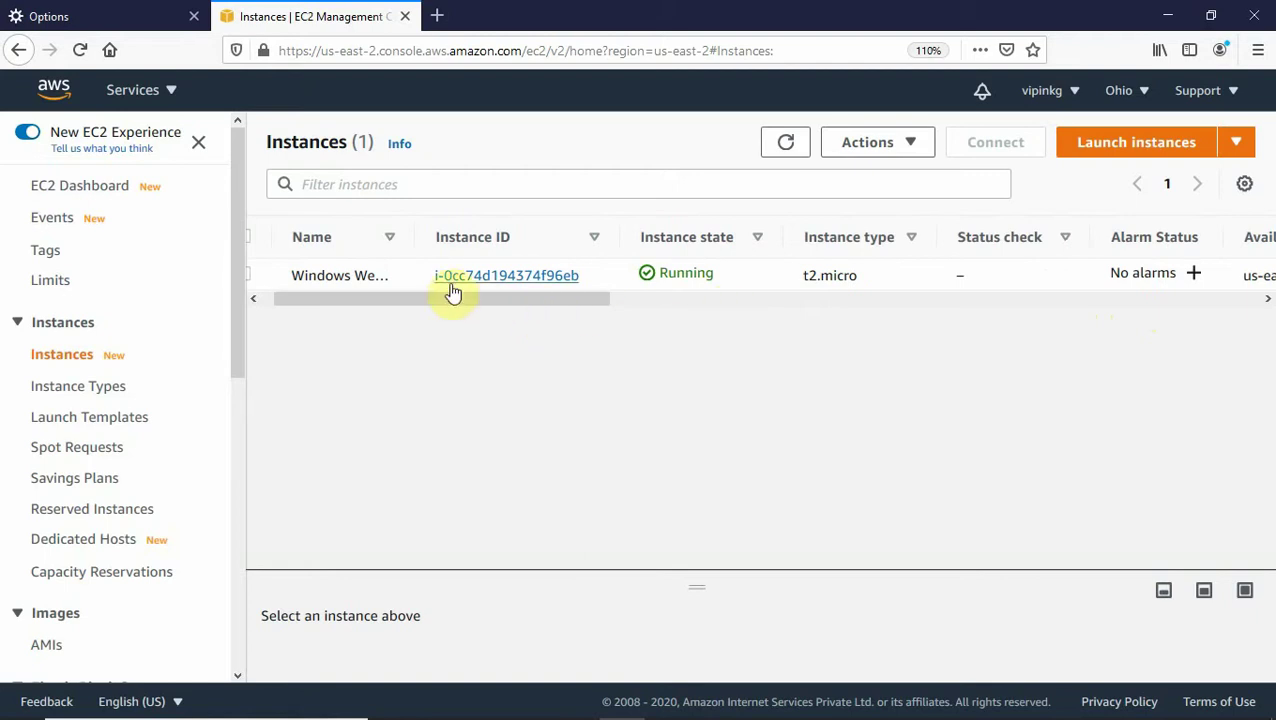
Select the Windows Web Server instance and examine its summary details, including the public and private IPv4 addresses and DNS names.
{"action": "left_click_drag", "start_coordinate": [439, 302], "coordinate": [398, 306]}
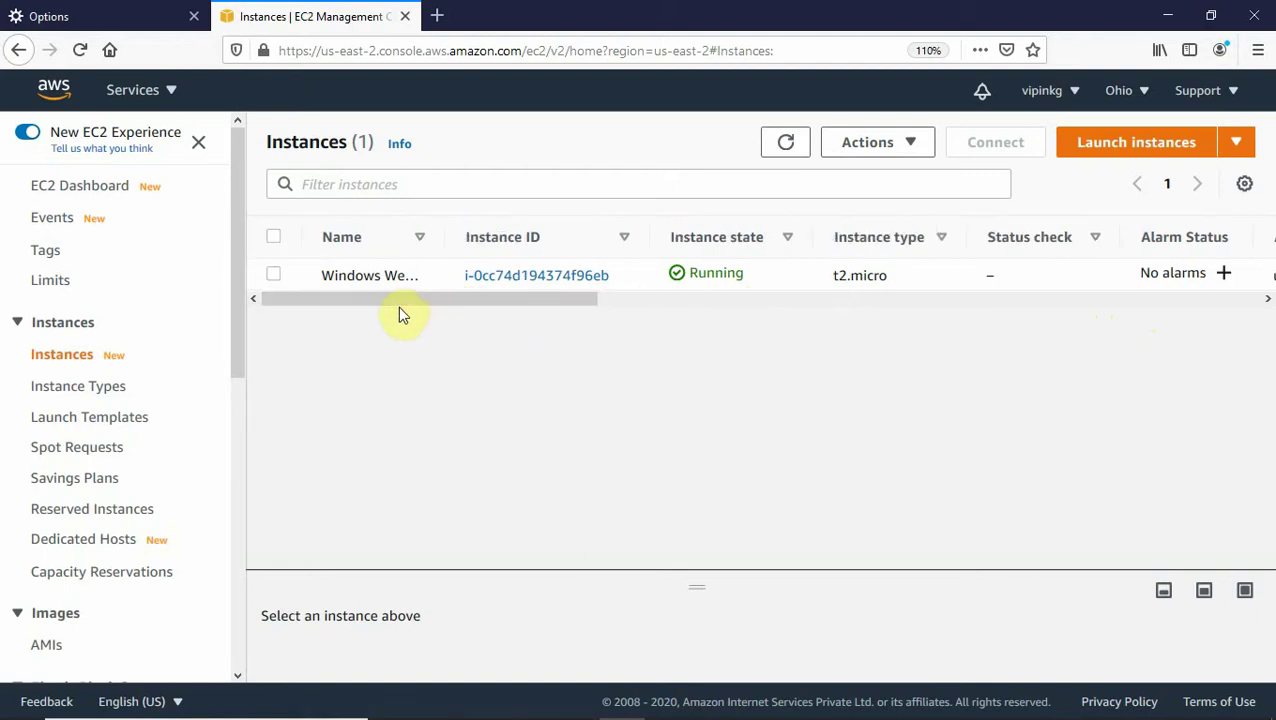
{"action": "left_click", "coordinate": [274, 274]}
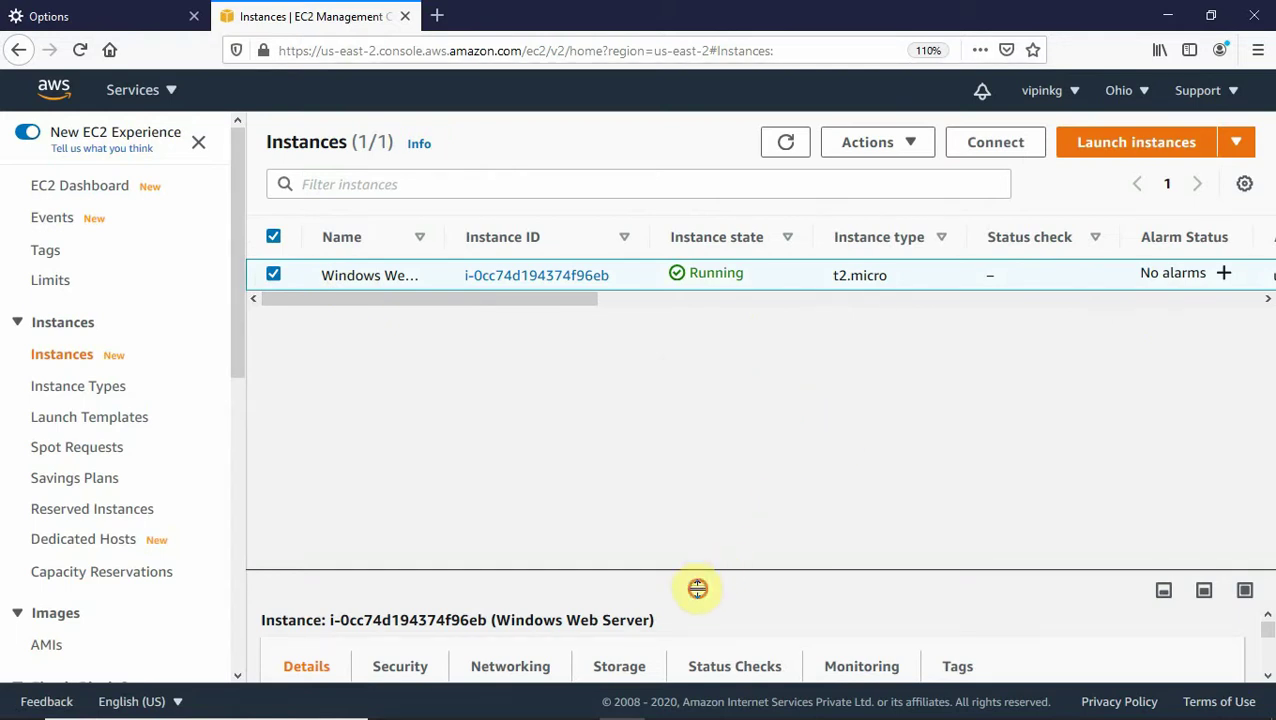
{"action": "left_click_drag", "start_coordinate": [698, 587], "coordinate": [698, 379]}
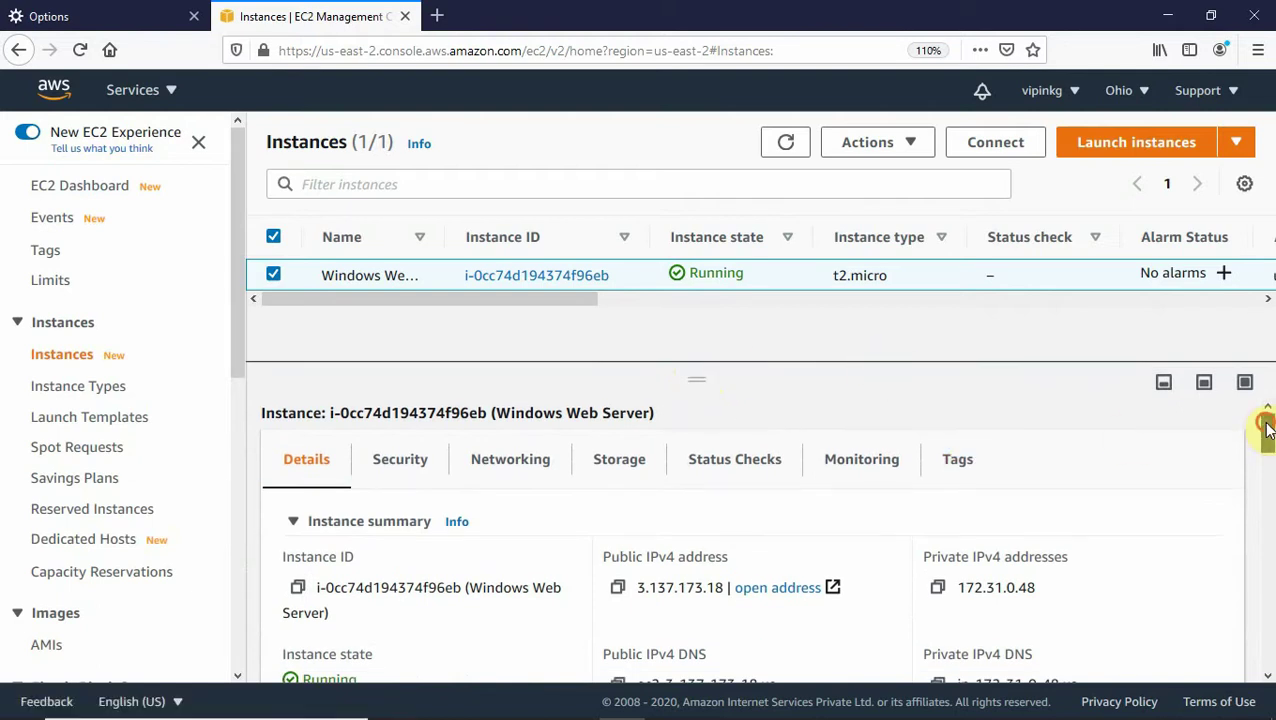
{"action": "left_click_drag", "start_coordinate": [1265, 428], "coordinate": [1266, 444]}
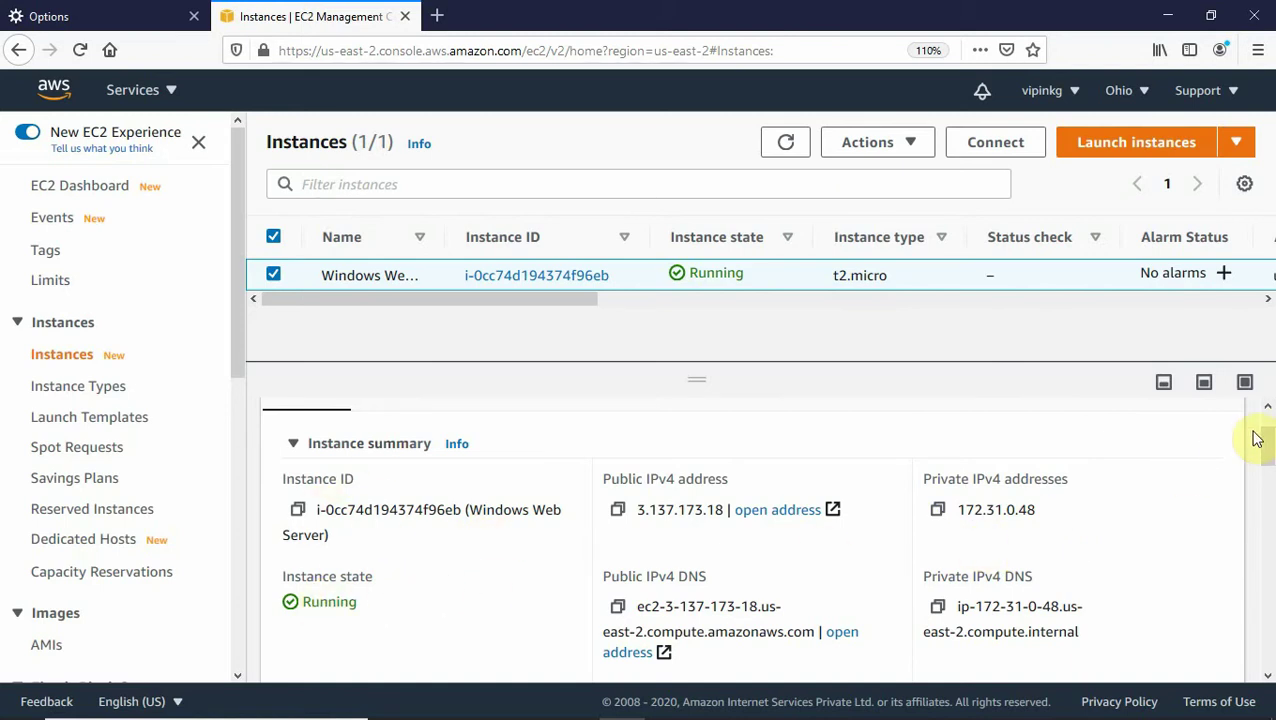
{"action": "left_click_drag", "start_coordinate": [1268, 452], "coordinate": [1262, 342]}
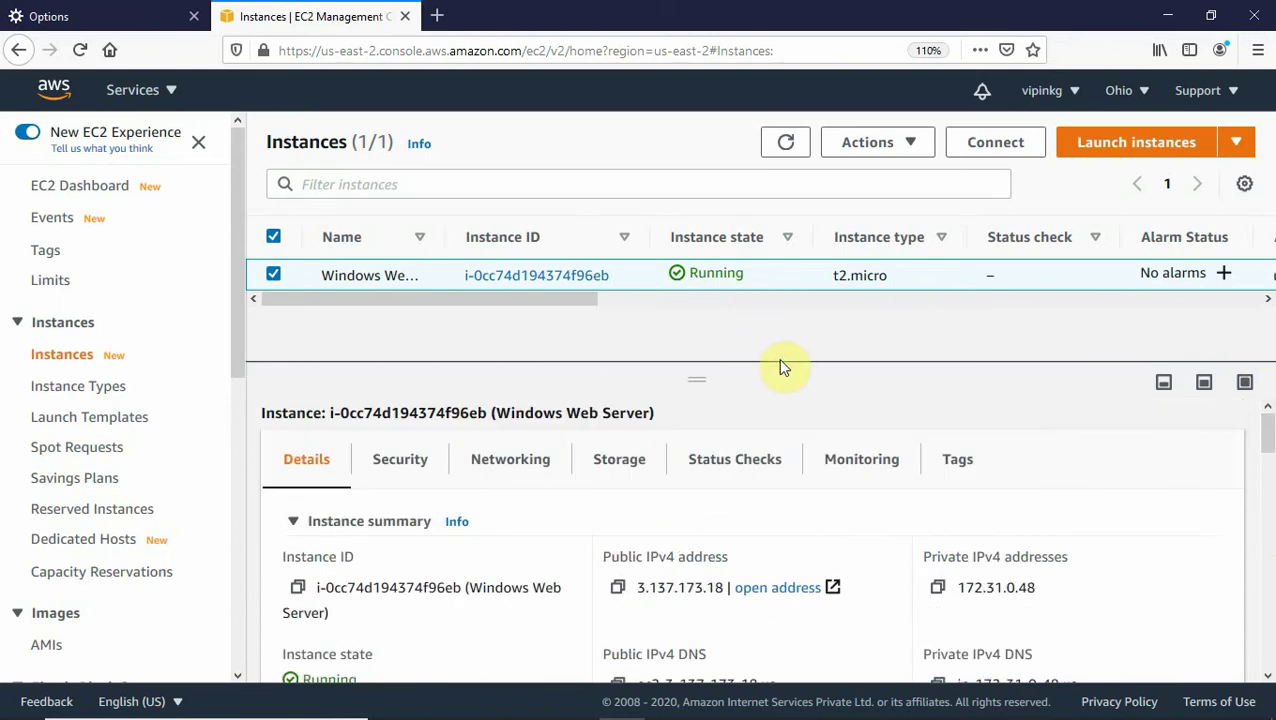
{"action": "left_click_drag", "start_coordinate": [703, 378], "coordinate": [993, 420]}
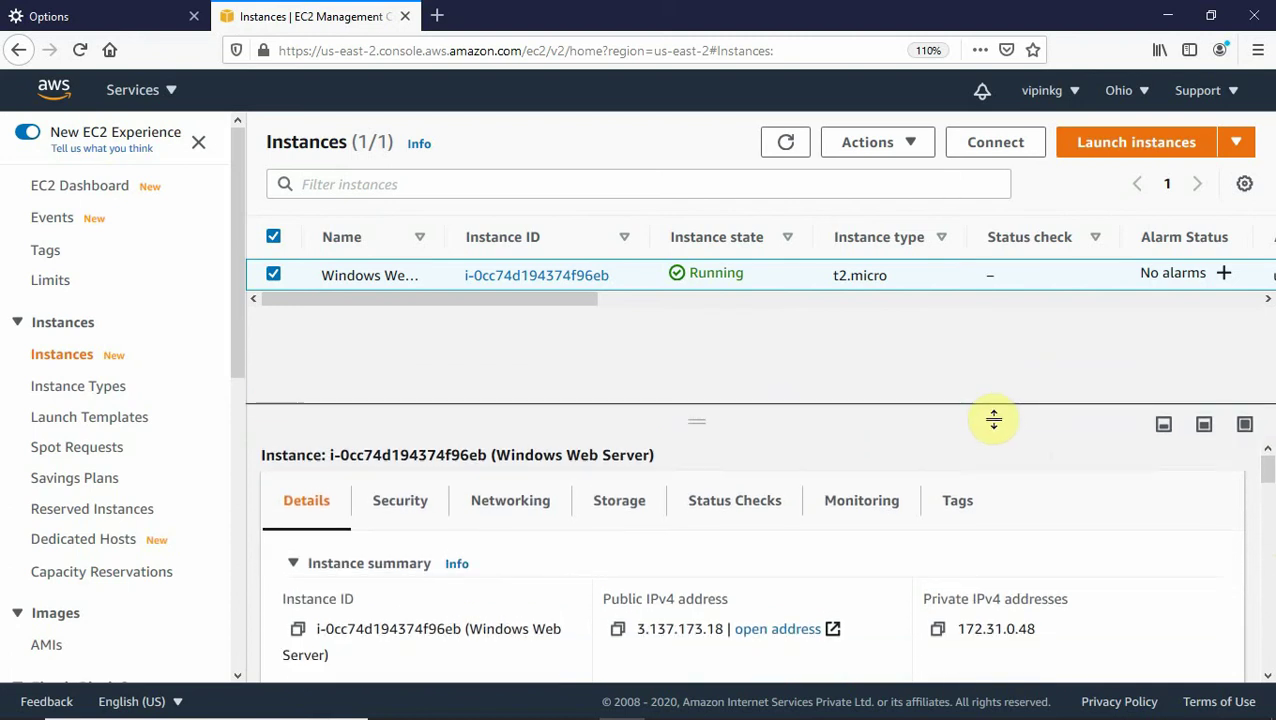